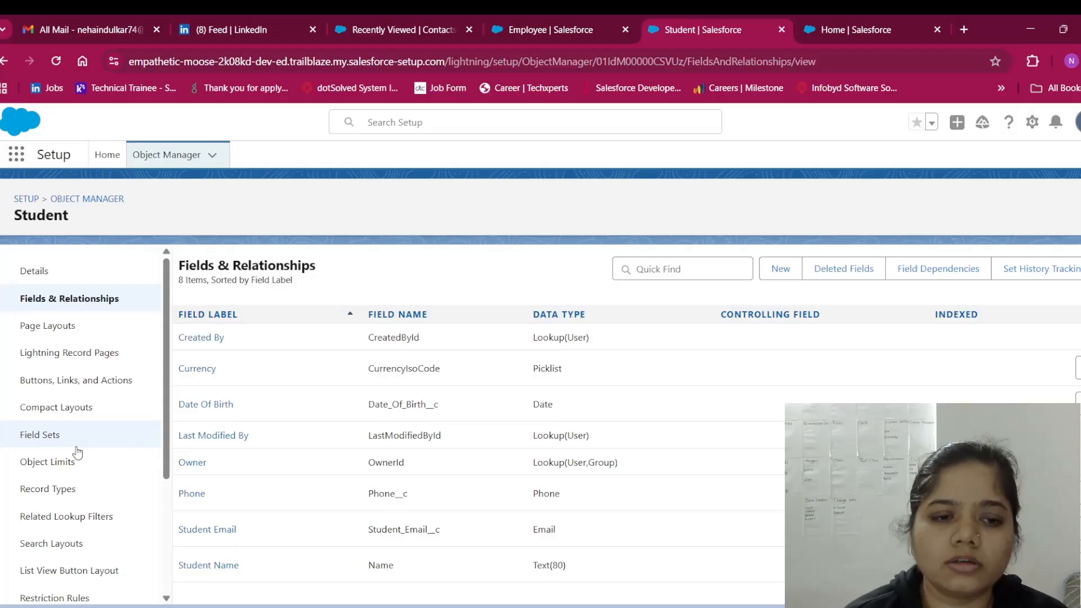
# Scroll through the Student object's 8 fields, including Date Of Birth, Phone and Student Email.
pyautogui.scroll(-3, 77, 450)
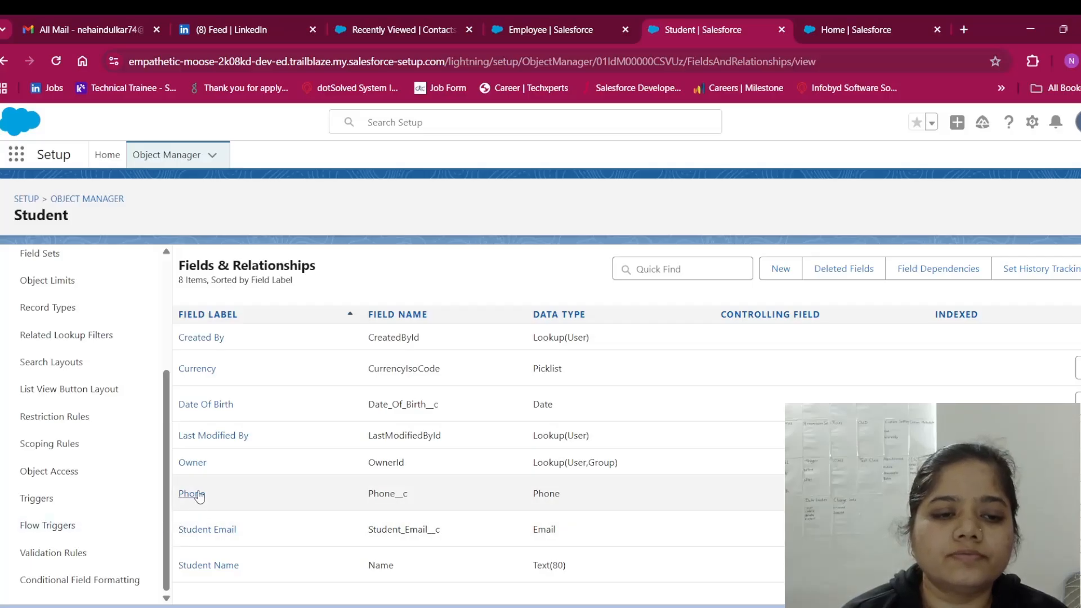
# Open the Student object's Validation Rules page, which lists 0 rules.
pyautogui.click(68, 551)
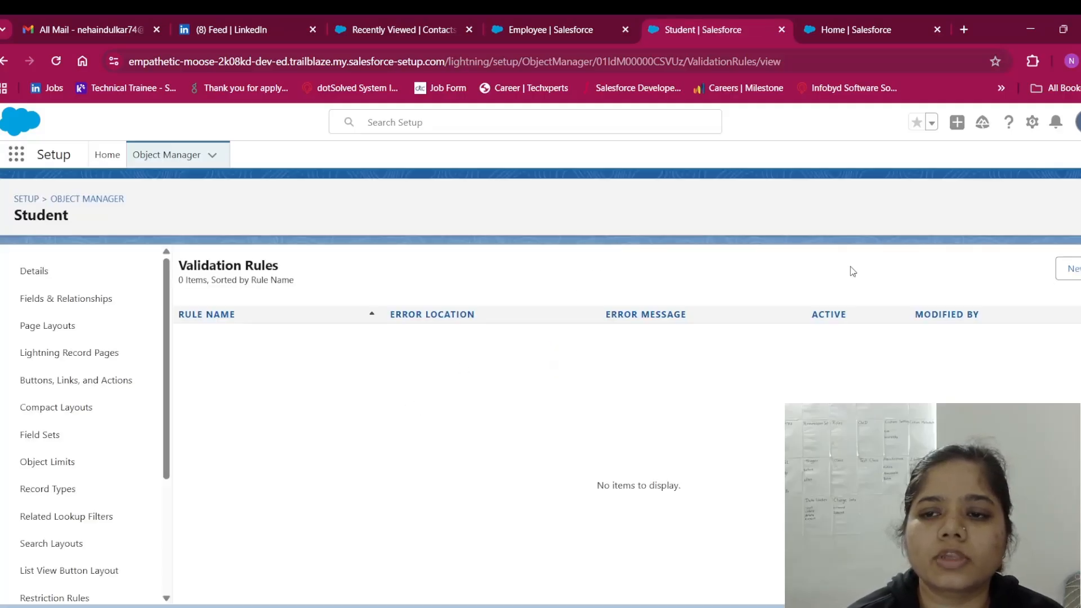
# Open a blank New Validation Rule form for the Student object.
pyautogui.click(1066, 271)
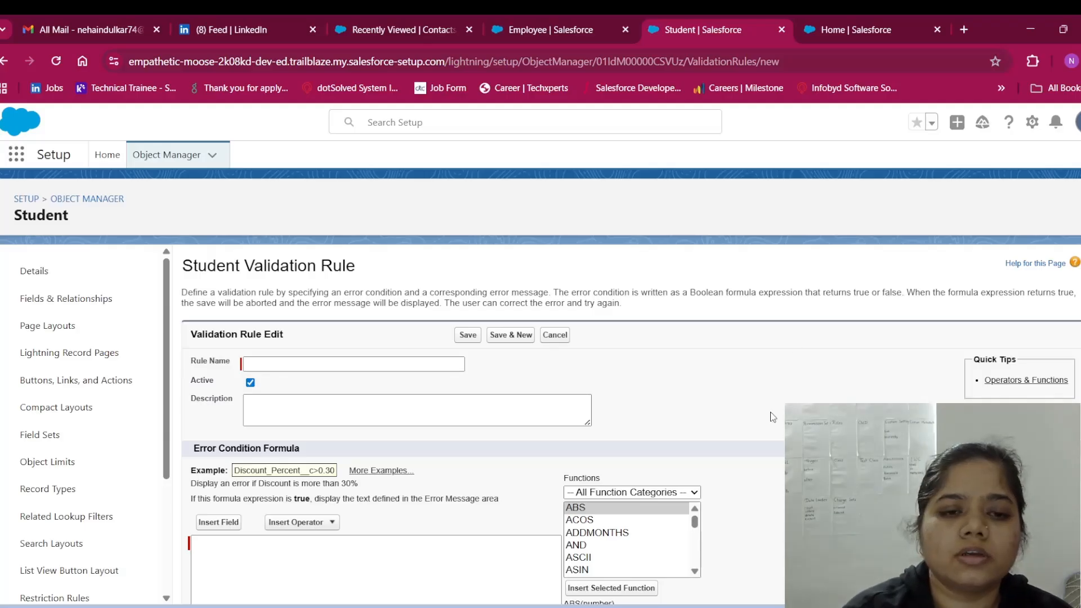
pyautogui.scroll(-5, 773, 416)
# Name the new Student validation rule Validate_Phone.
pyautogui.scroll(5, 773, 417)
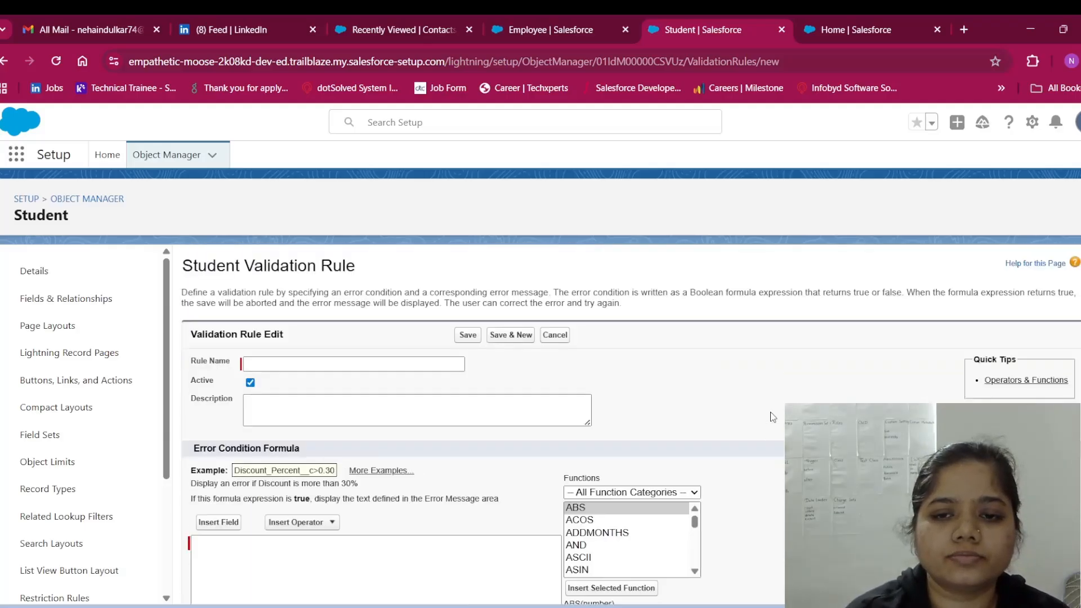
pyautogui.click(273, 364)
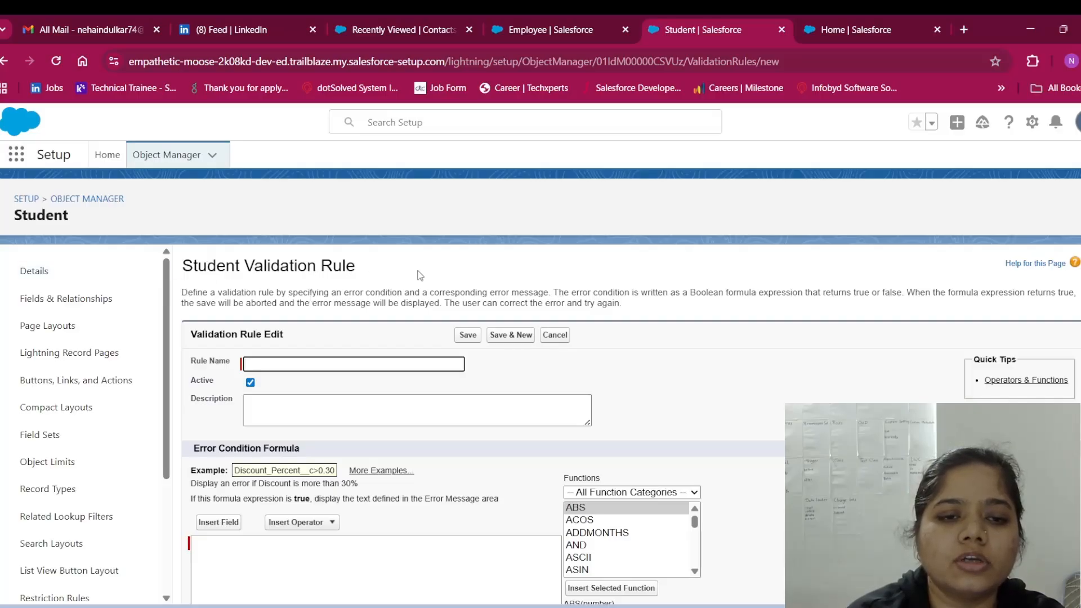
pyautogui.scroll(-3, 419, 276)
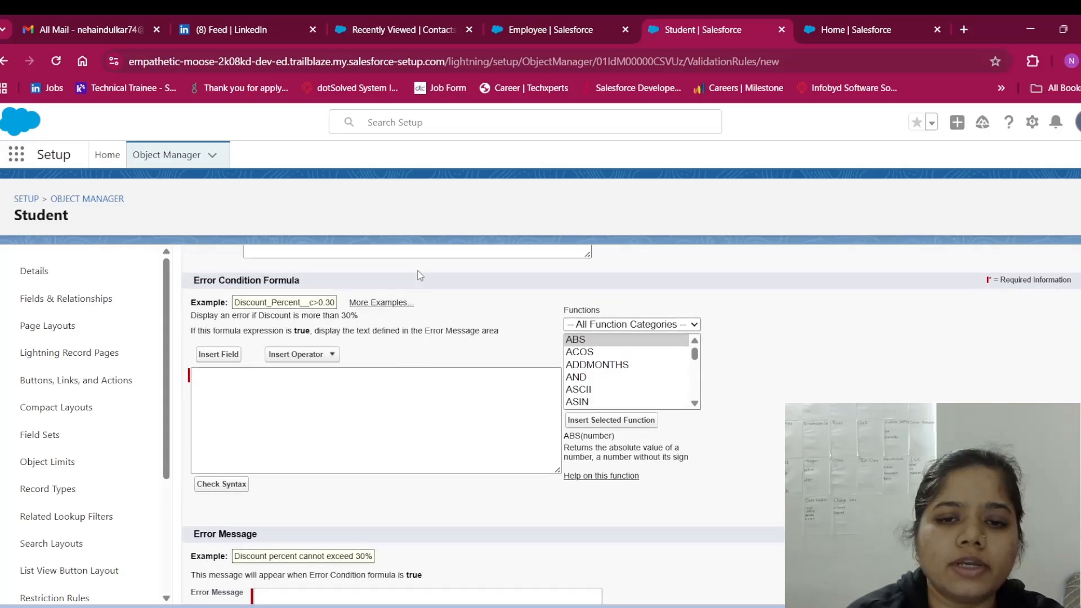
pyautogui.scroll(3, 419, 275)
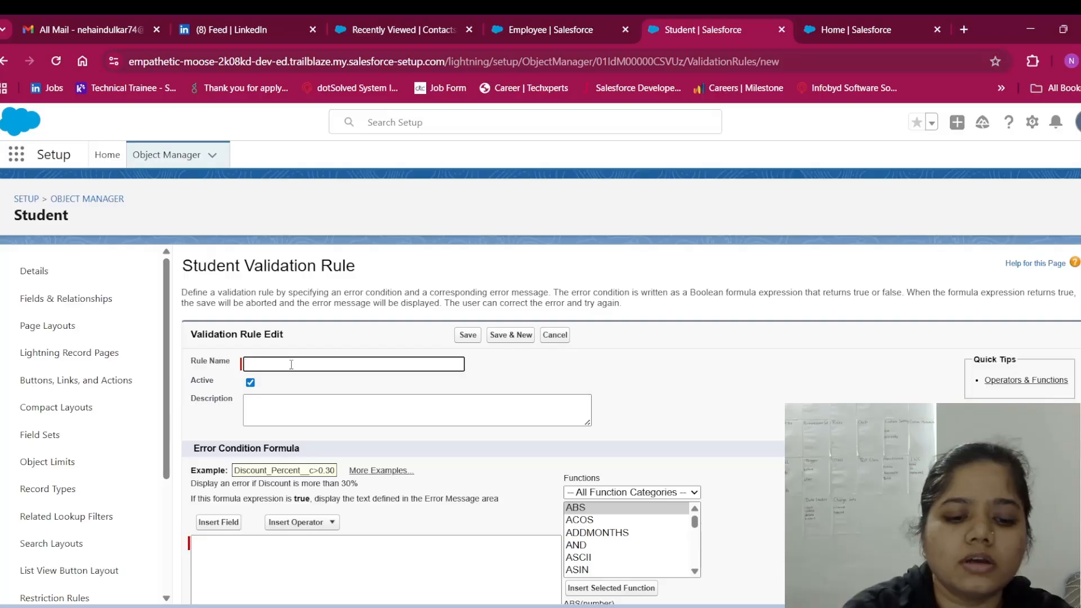
pyautogui.write('Validate')
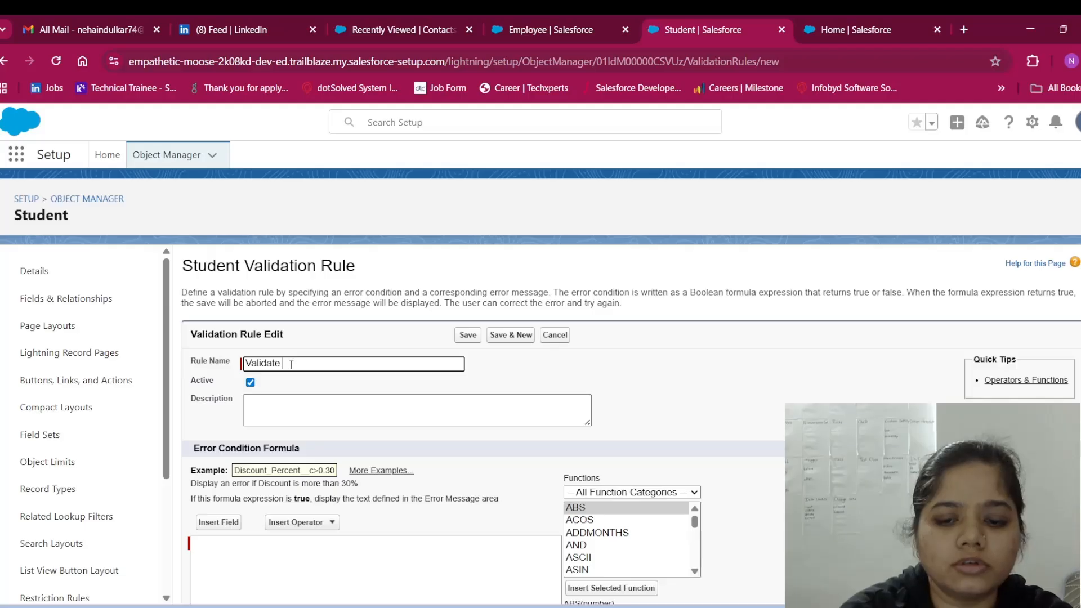
pyautogui.write(' Phone')
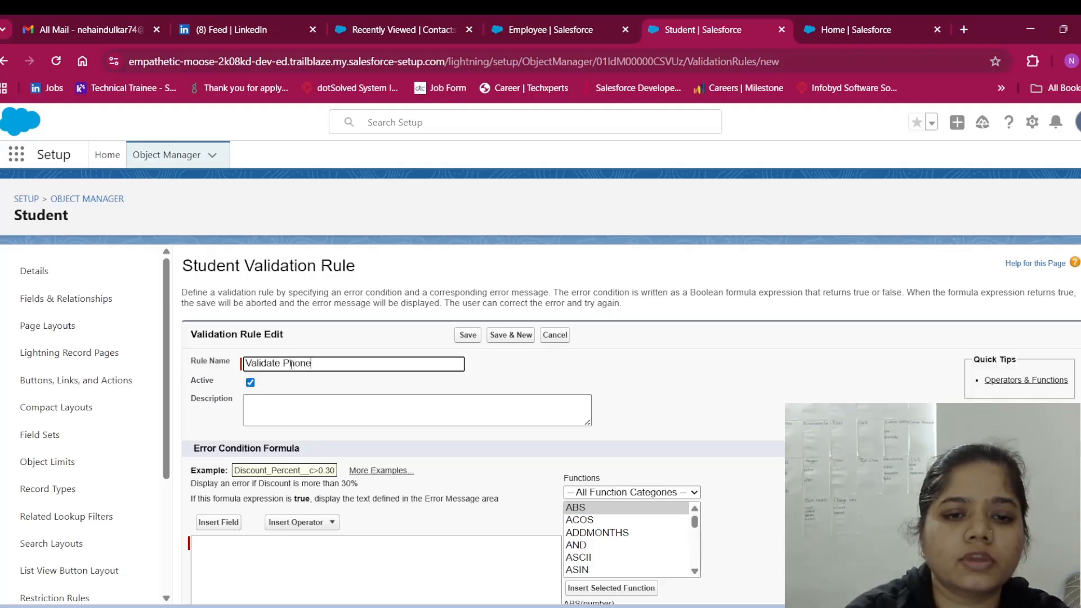
# Find and select ISBLANK in the Functions list.
pyautogui.scroll(-4, 370, 487)
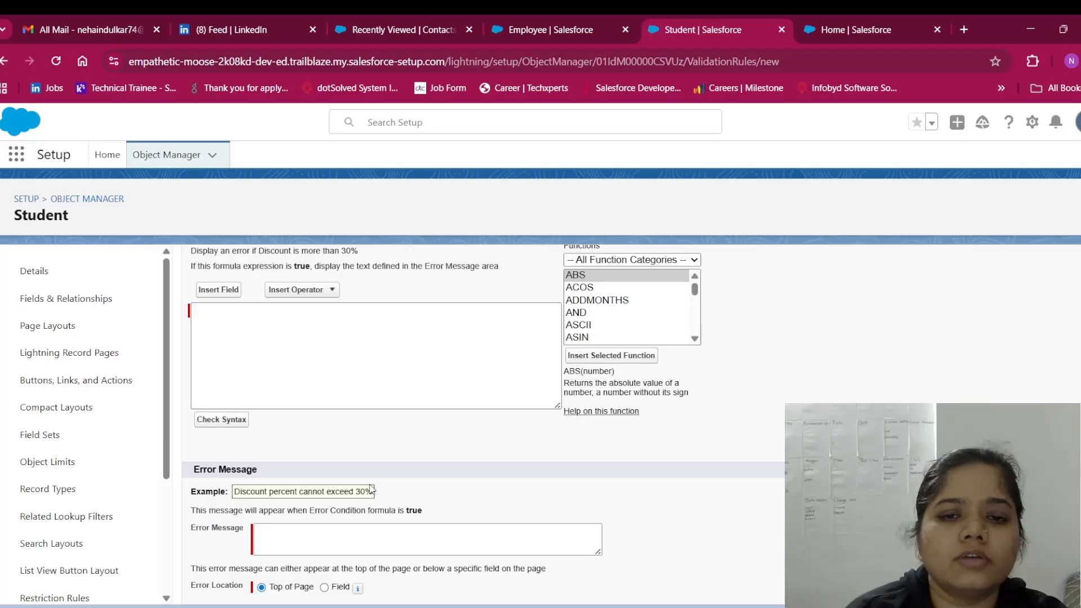
pyautogui.scroll(2, 370, 487)
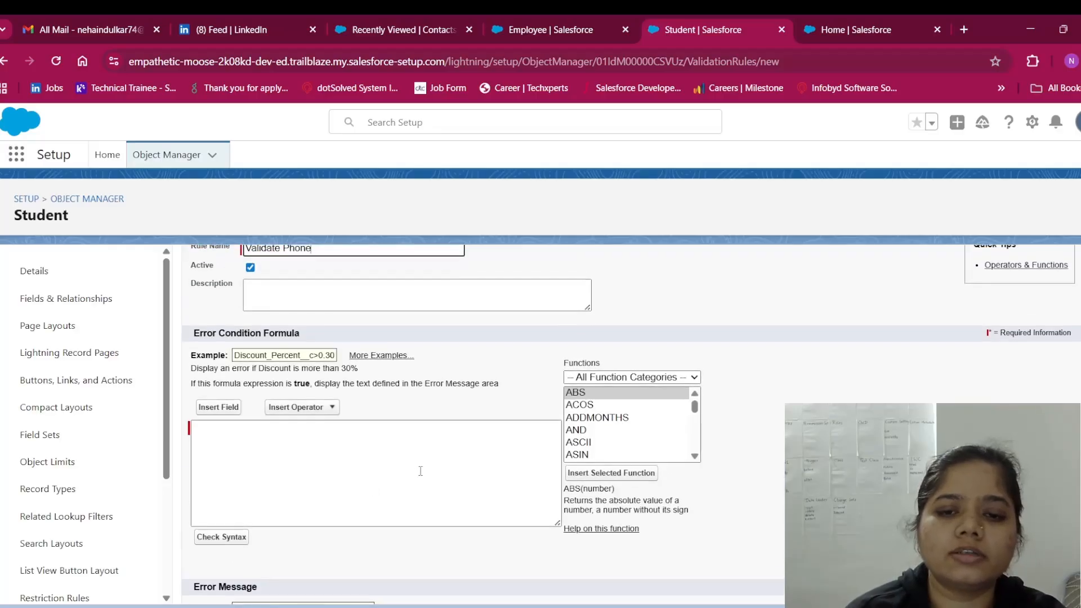
pyautogui.scroll(2, 420, 471)
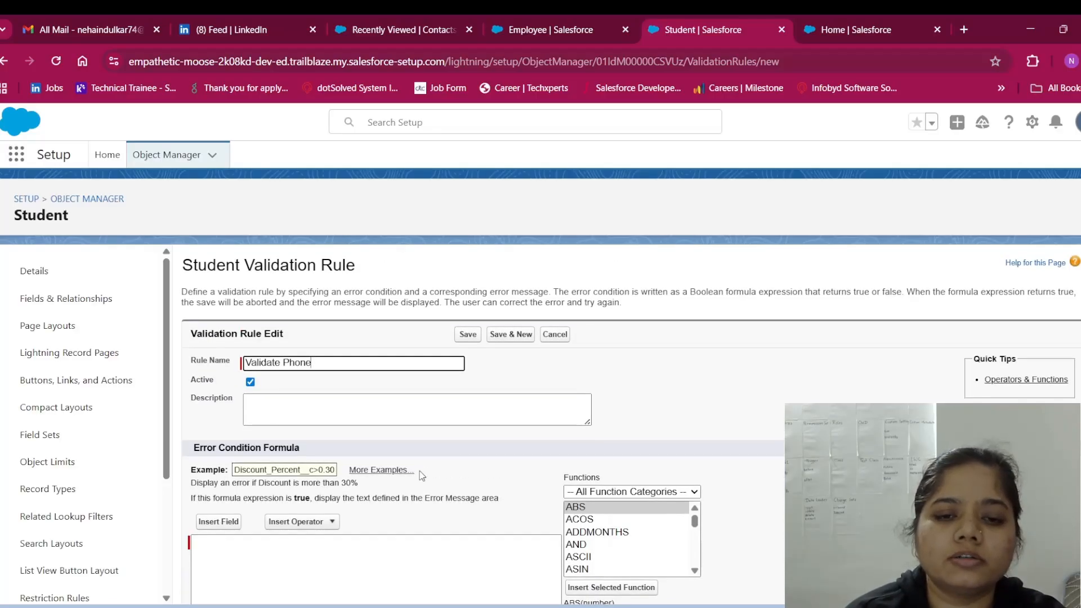
pyautogui.scroll(-2, 421, 476)
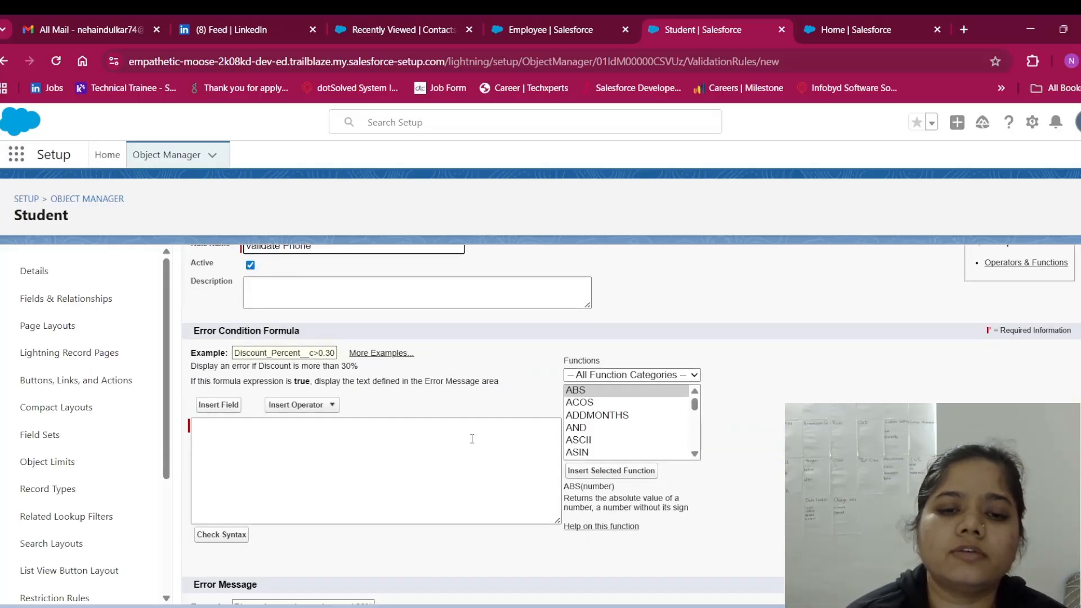
pyautogui.scroll(-3, 477, 440)
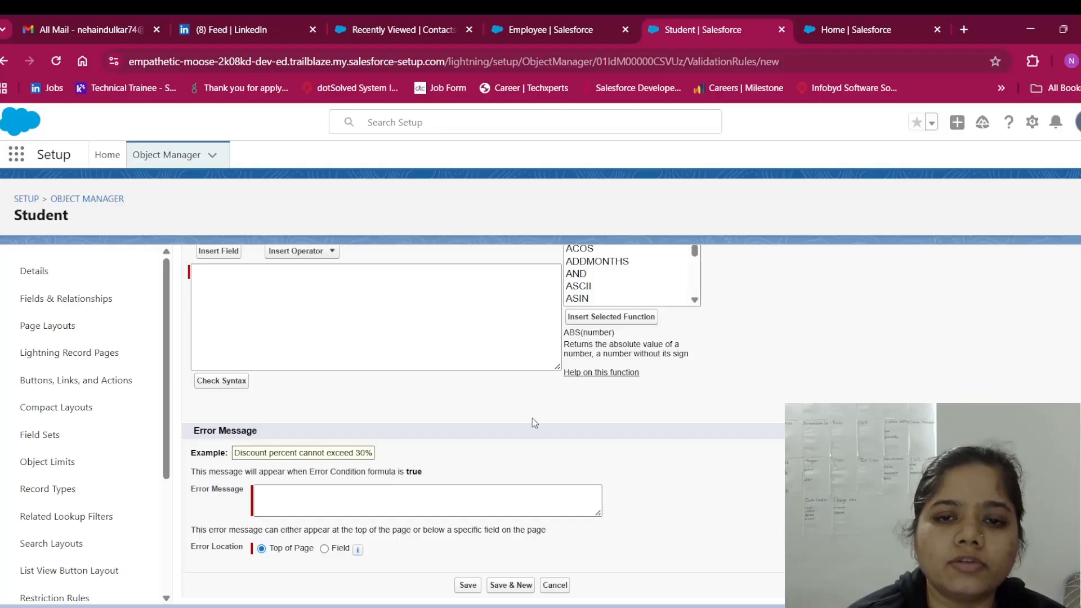
pyautogui.scroll(3, 433, 356)
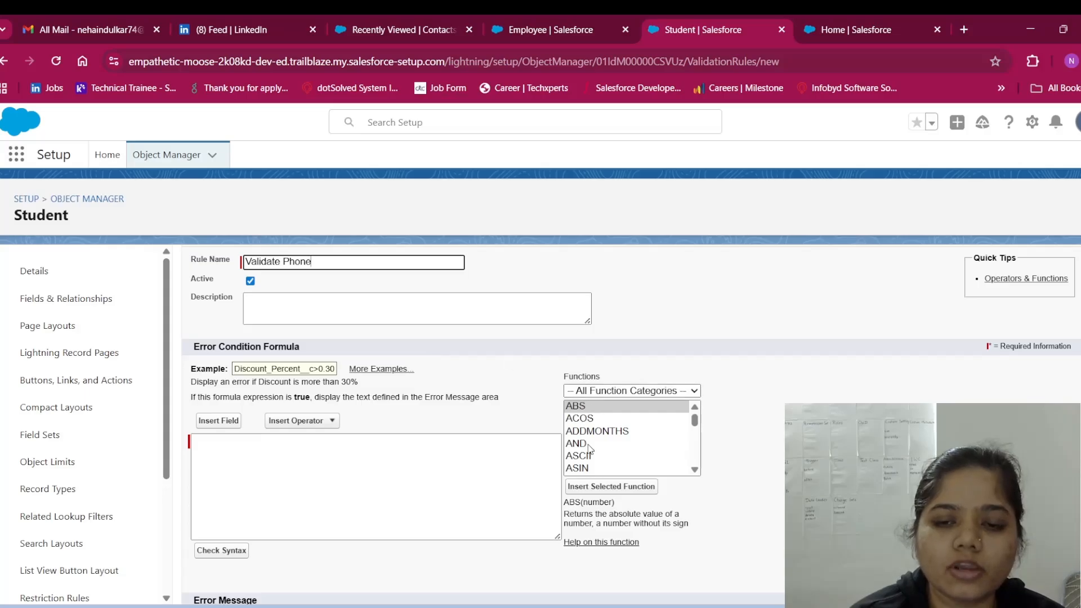
pyautogui.scroll(-3, 589, 449)
pyautogui.scroll(-6, 589, 448)
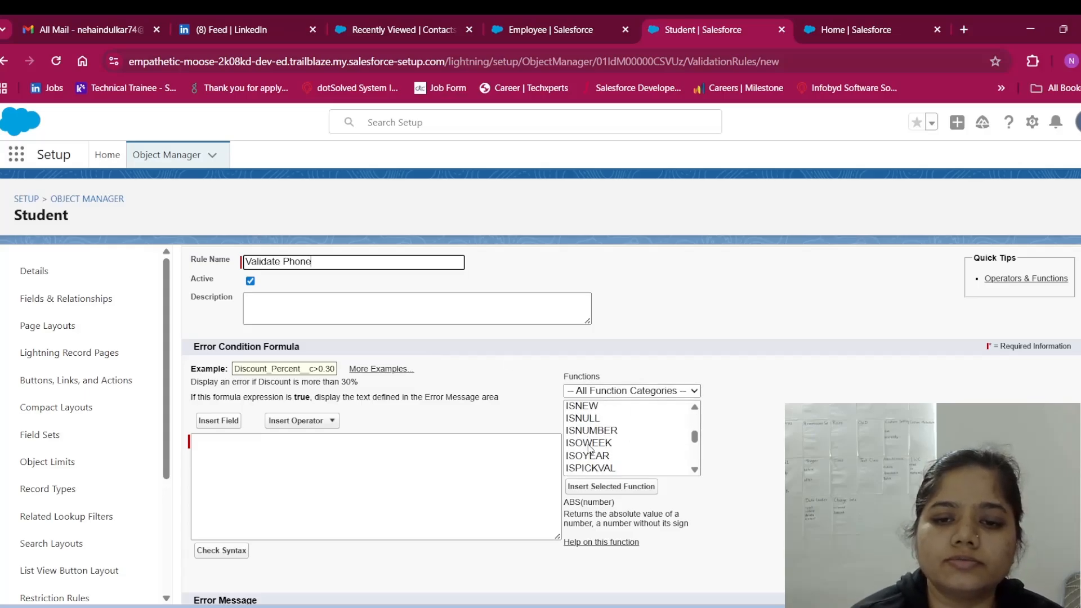
pyautogui.scroll(3, 589, 448)
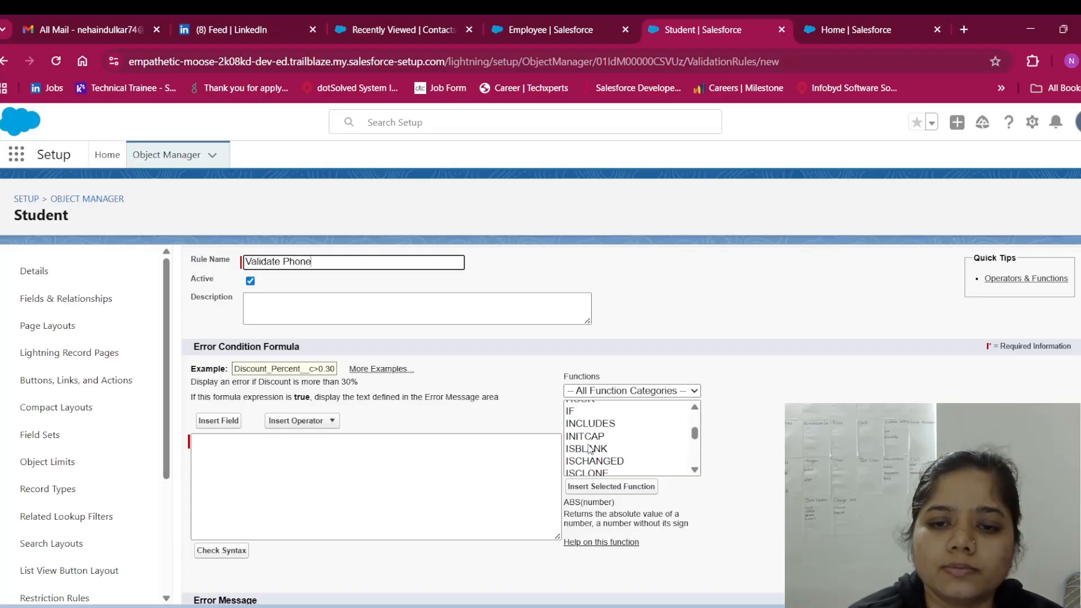
pyautogui.scroll(1, 589, 449)
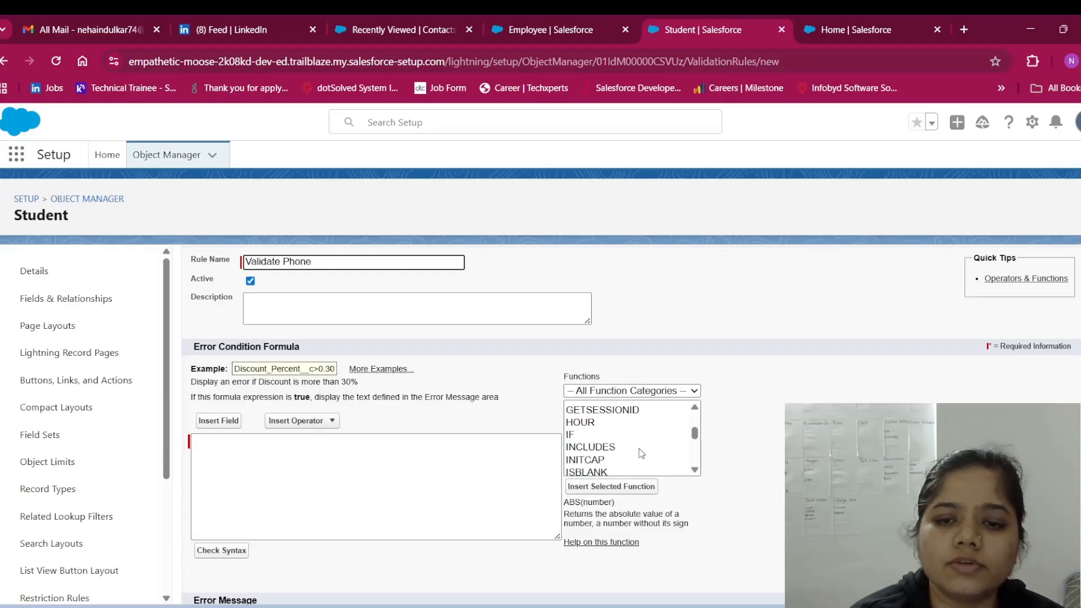
pyautogui.scroll(-1, 641, 453)
pyautogui.click(584, 428)
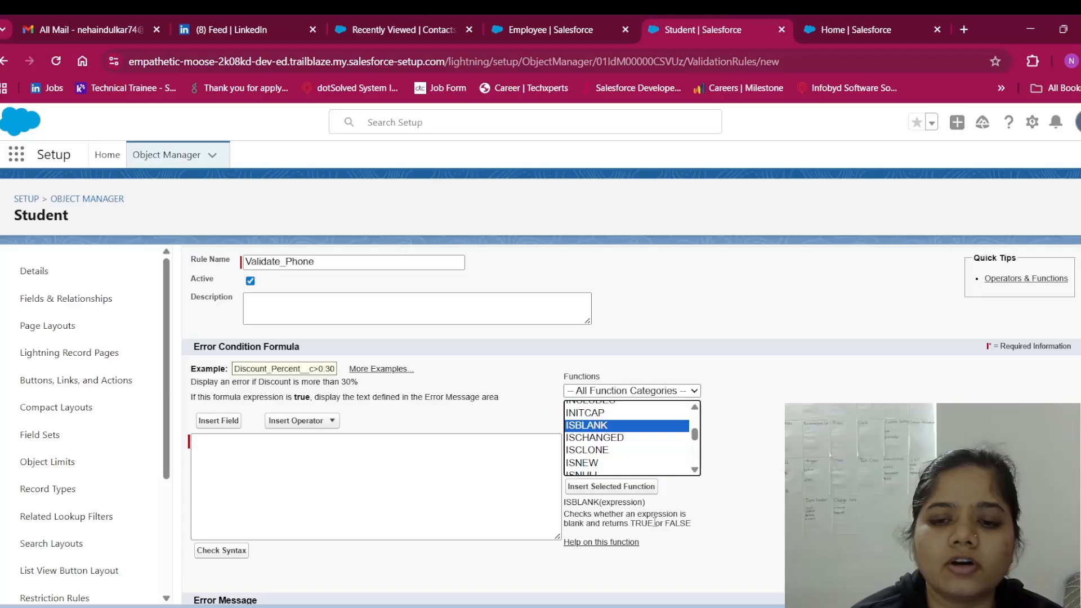
# Build the error condition formula ISBLANK( Phone__c ) by inserting the Phone field.
pyautogui.click(597, 488)
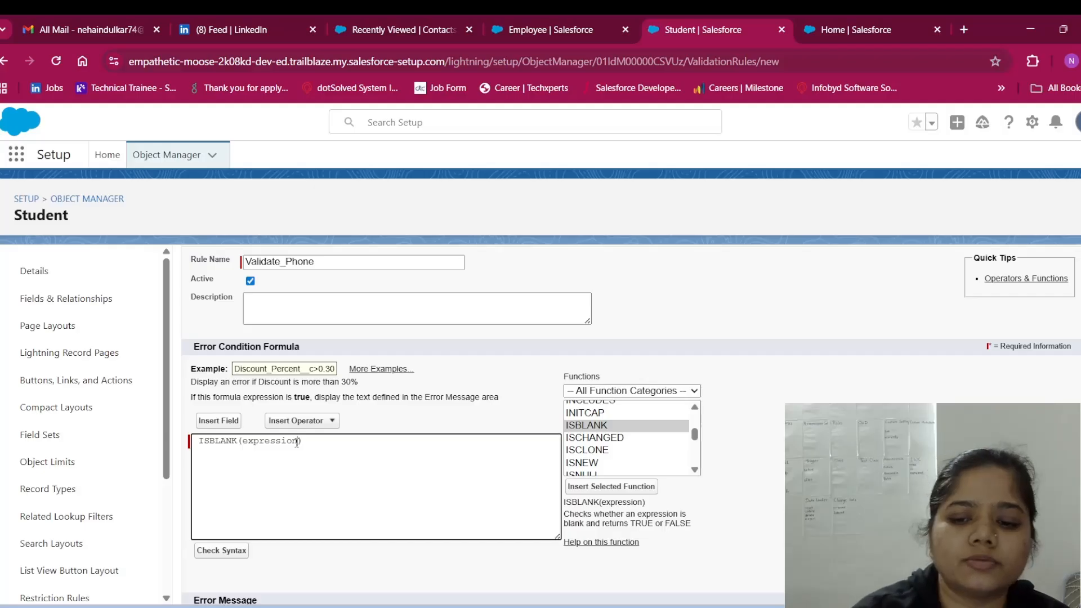
pyautogui.press('BackSpace')
pyautogui.press('BackSpace')
pyautogui.press('BackSpace')
pyautogui.press('BackSpace')
pyautogui.press('BackSpace')
pyautogui.press('BackSpace')
pyautogui.press('BackSpace')
pyautogui.press('BackSpace')
pyautogui.press('BackSpace')
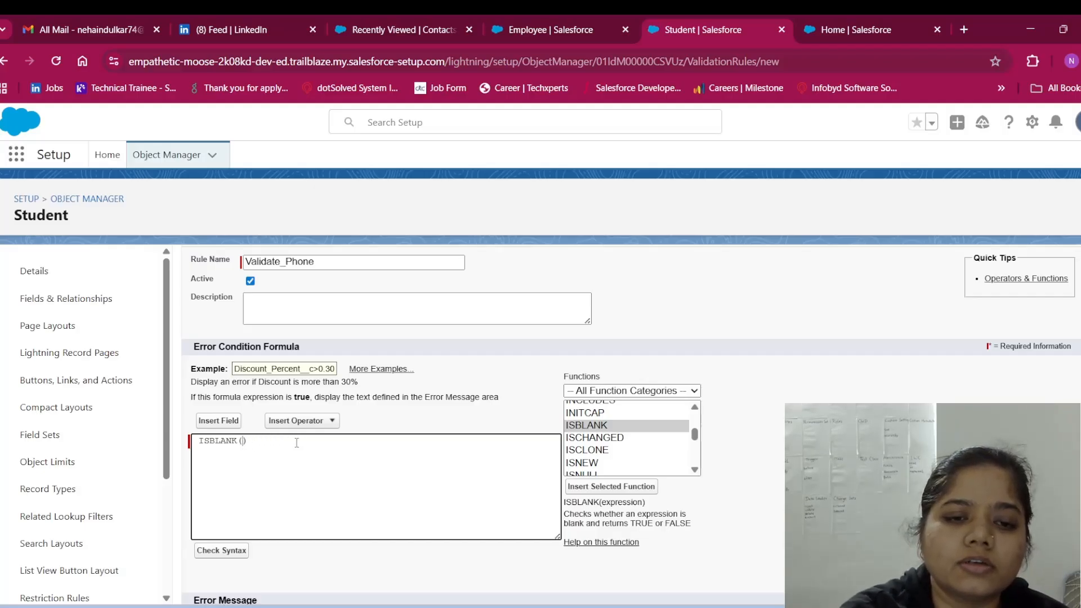
pyautogui.click(210, 420)
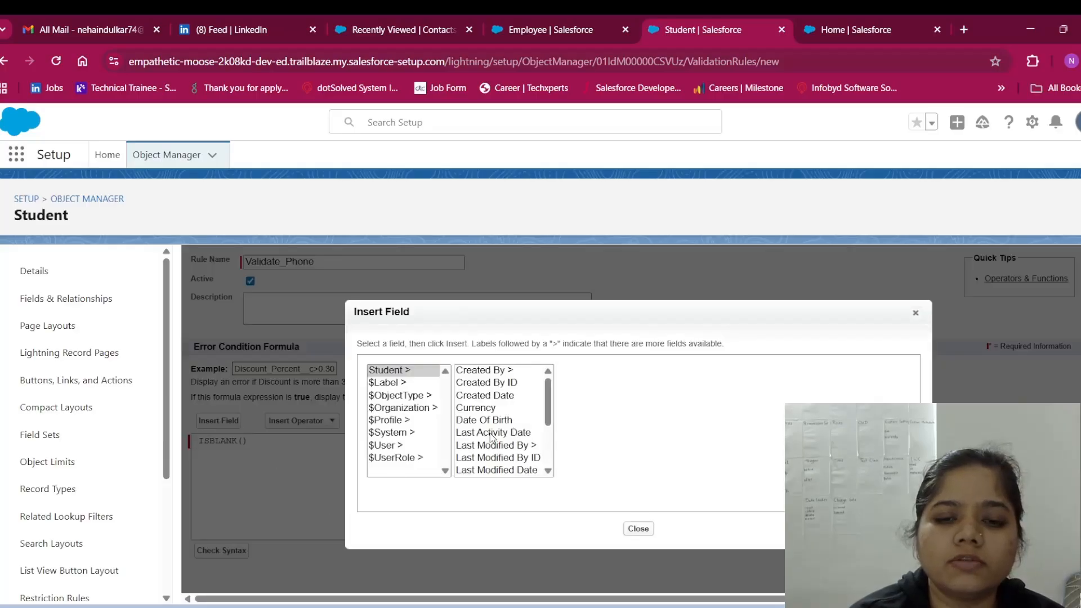
pyautogui.scroll(-5, 491, 438)
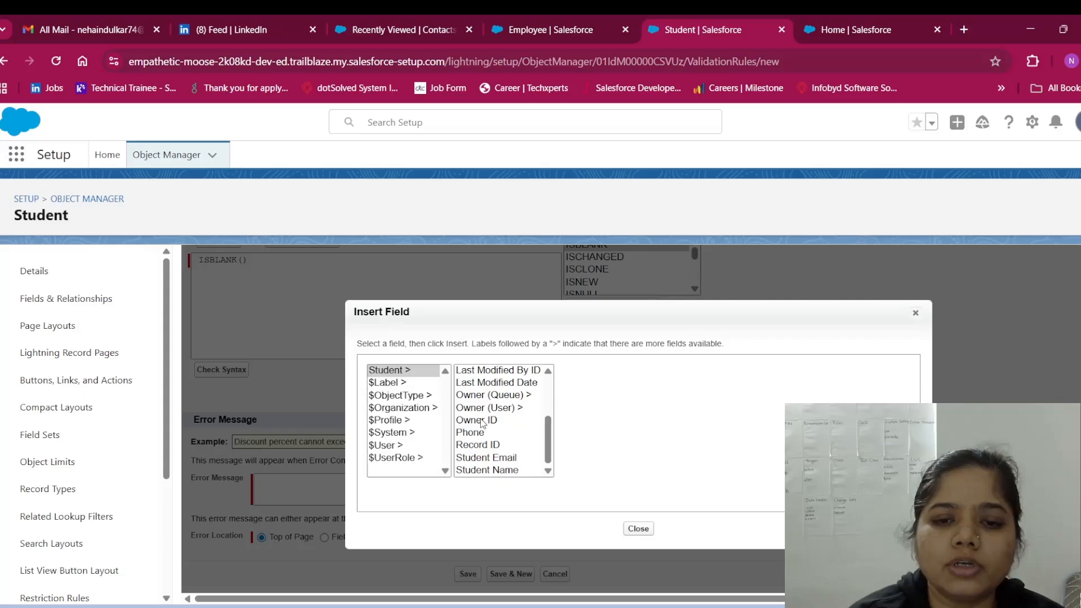
pyautogui.scroll(3, 499, 422)
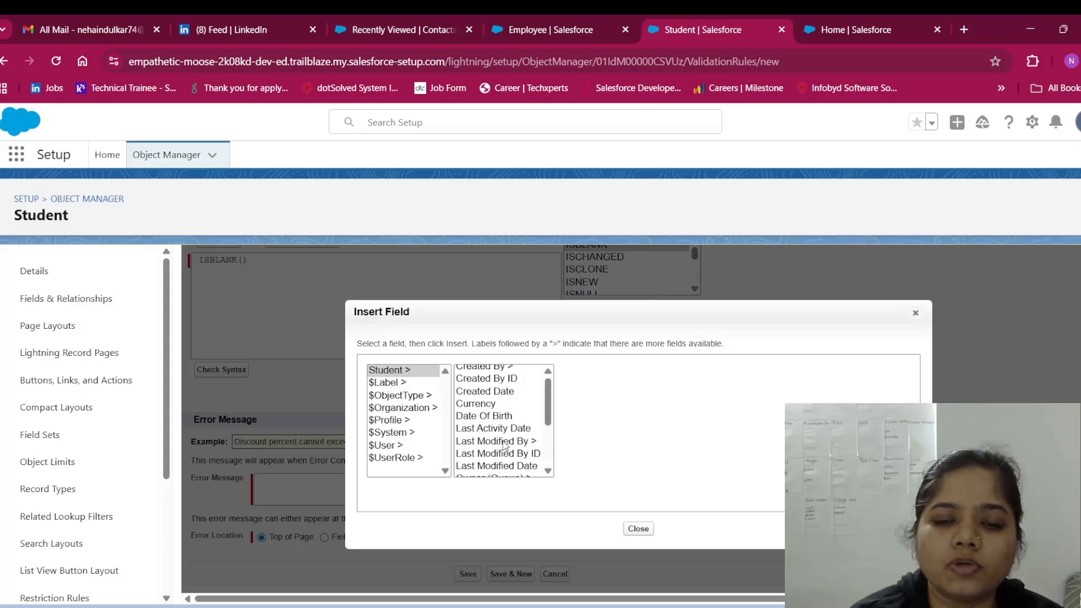
pyautogui.scroll(-3, 504, 446)
pyautogui.click(476, 433)
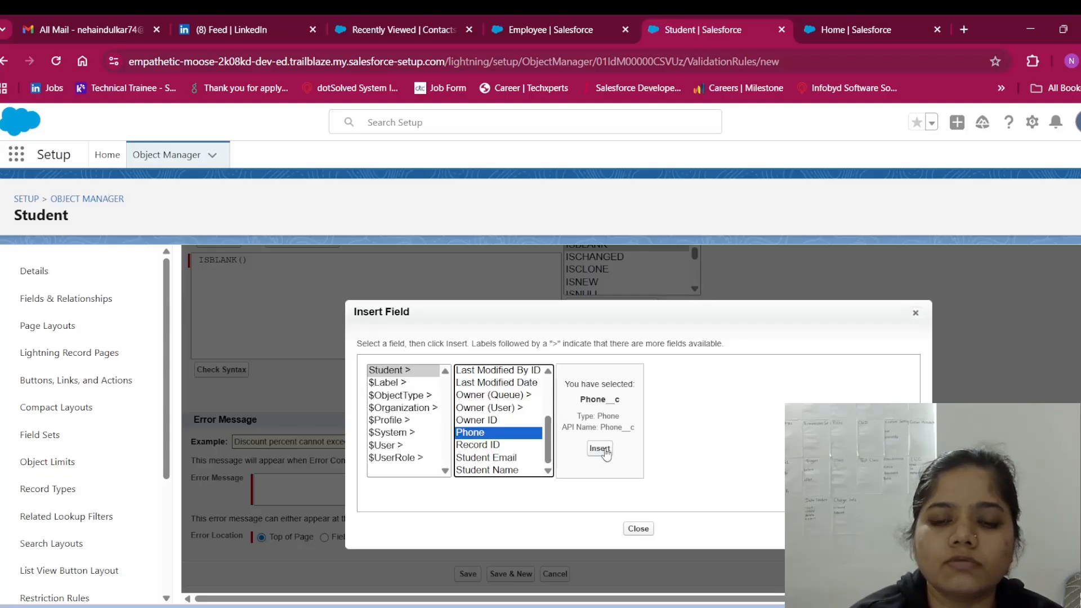
pyautogui.click(599, 449)
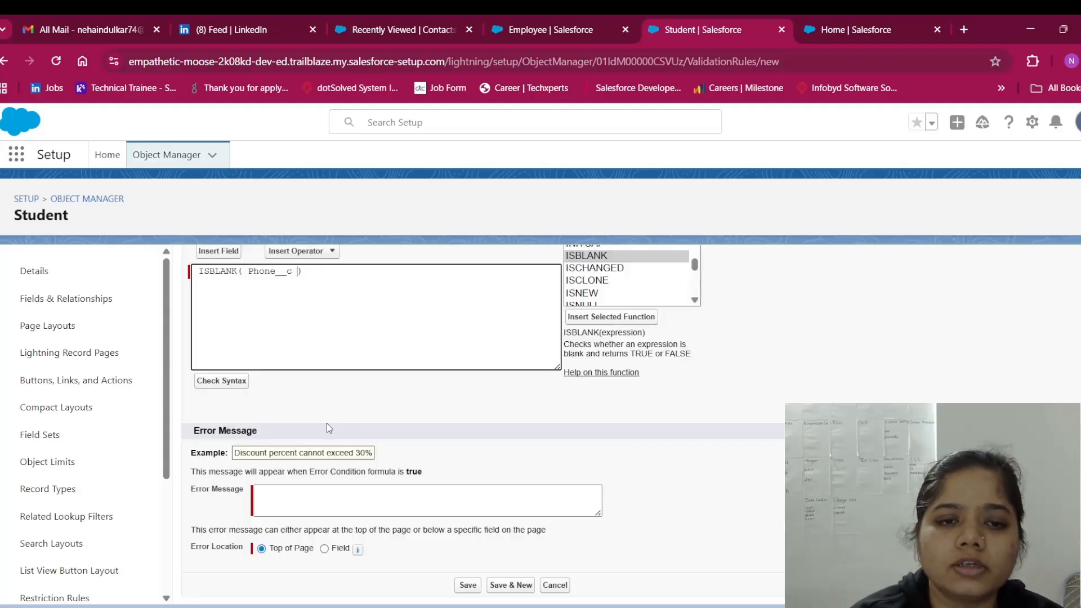
# Run the syntax check, confirming no errors, and place the caret in the Error Message box.
pyautogui.scroll(2, 327, 424)
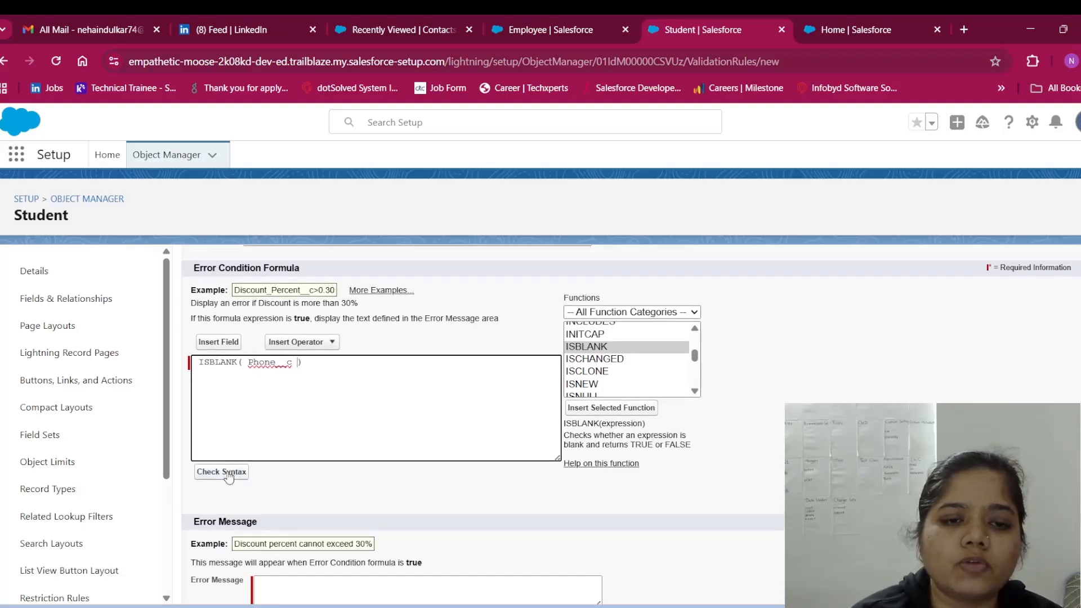
pyautogui.click(228, 475)
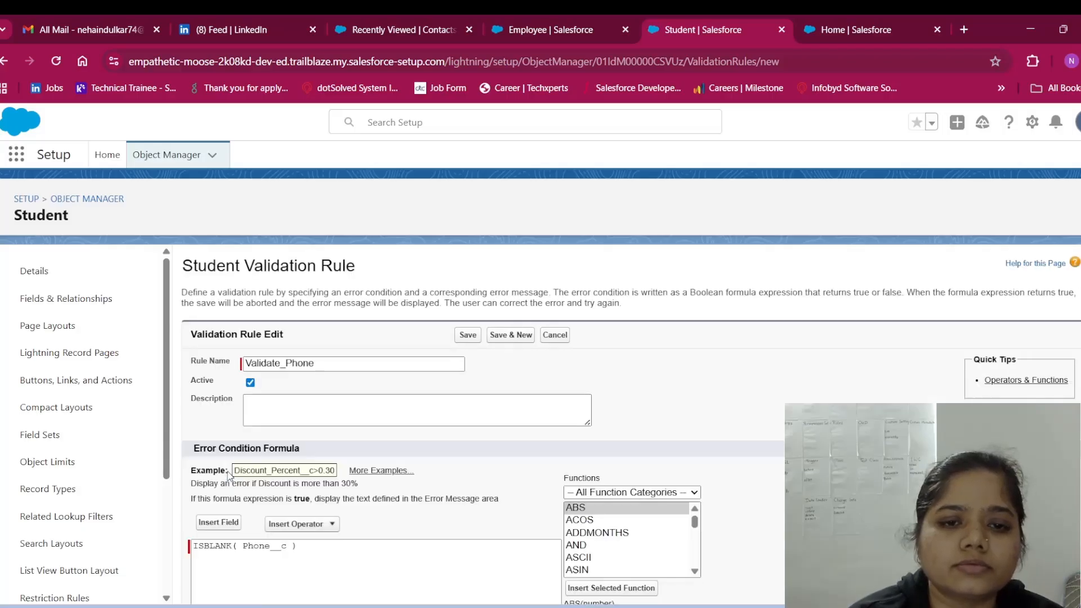
pyautogui.scroll(-5, 409, 434)
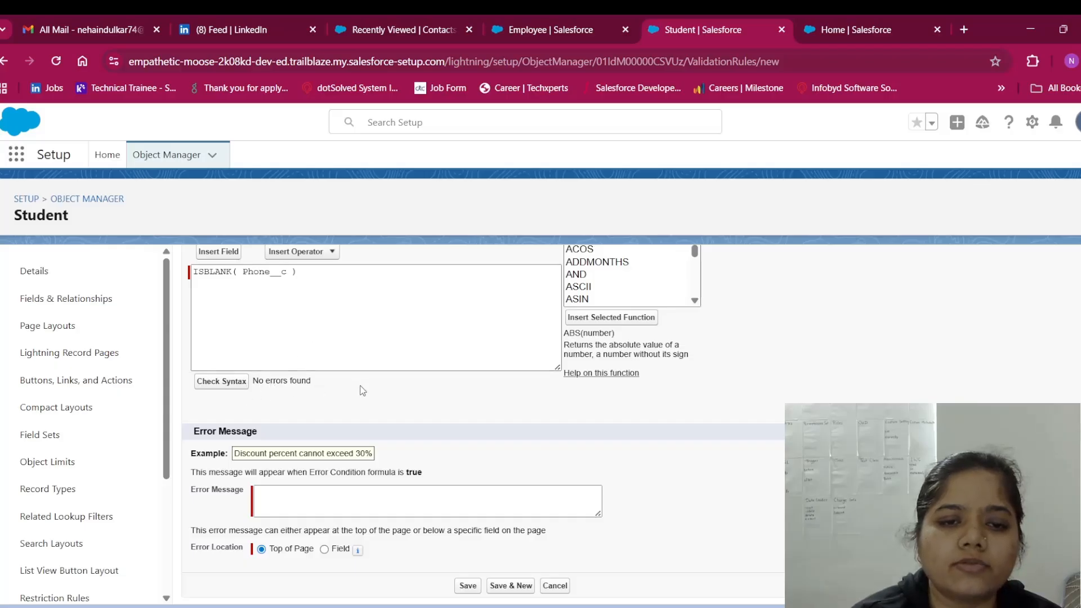
pyautogui.click(334, 500)
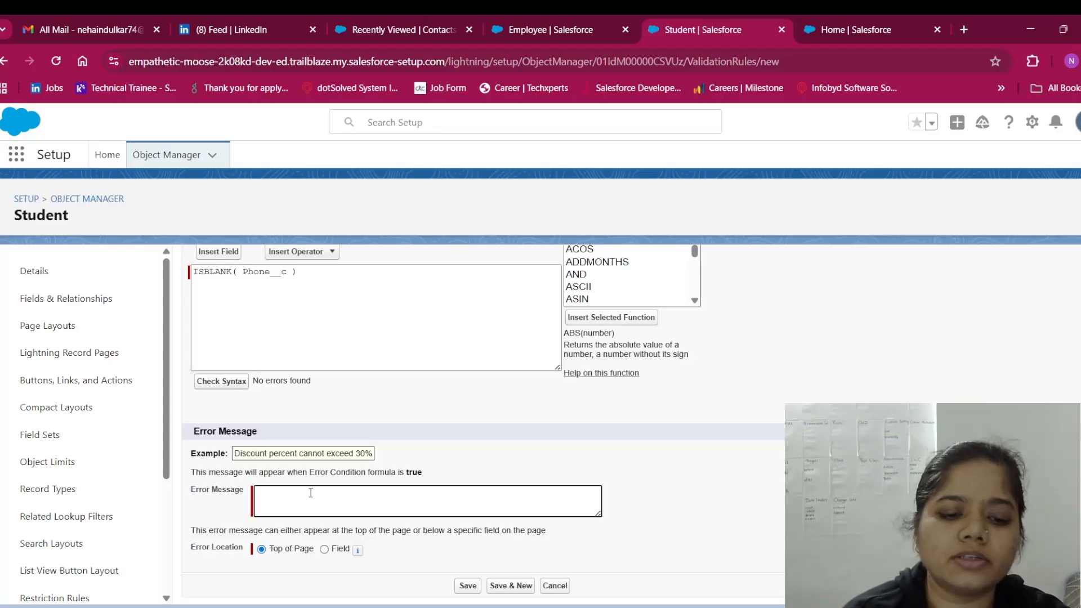
# Set error message 'Please provide Phone Number' at the Phone field and save the rule.
pyautogui.write('Plea')
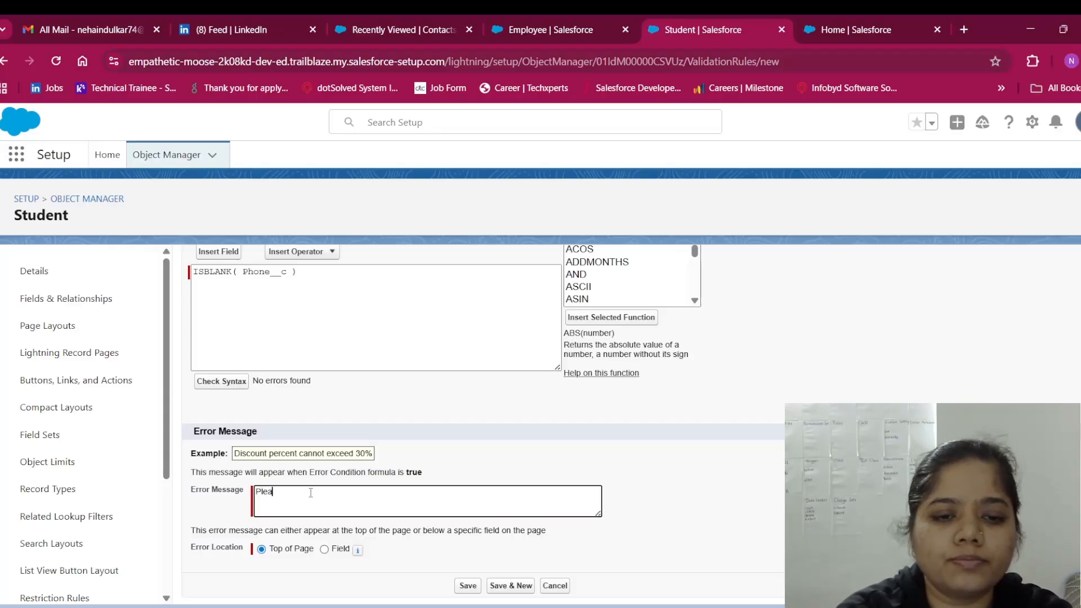
pyautogui.write('se ')
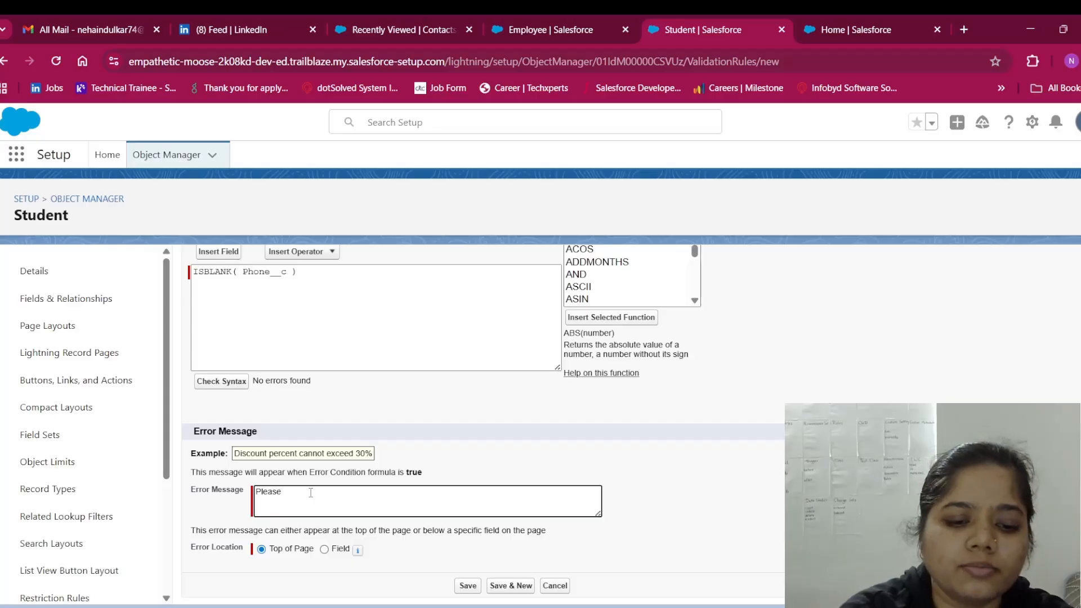
pyautogui.write('prov')
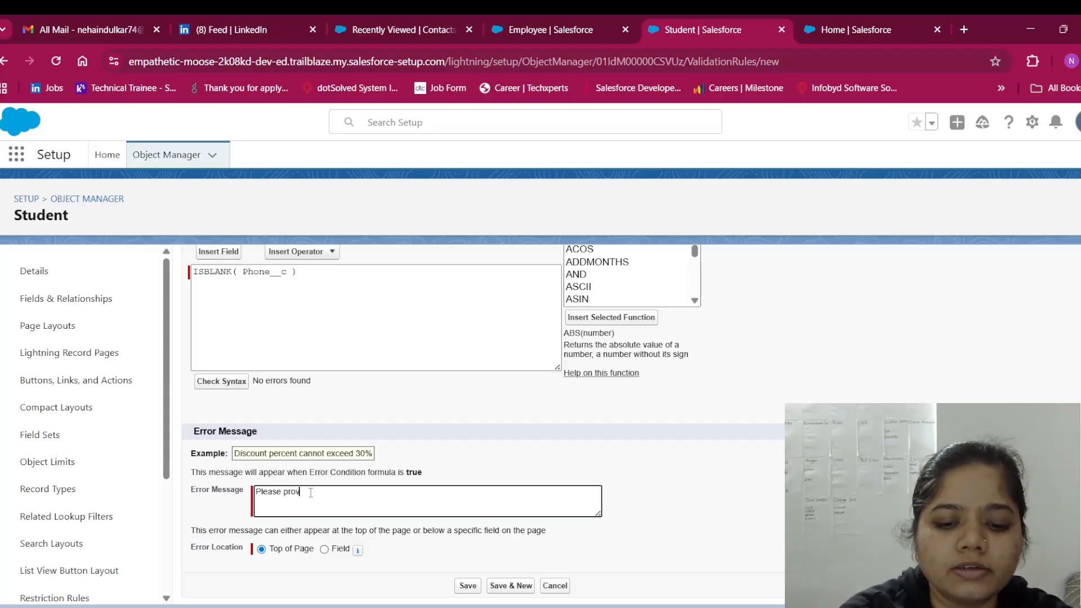
pyautogui.write('ide')
pyautogui.write(' P')
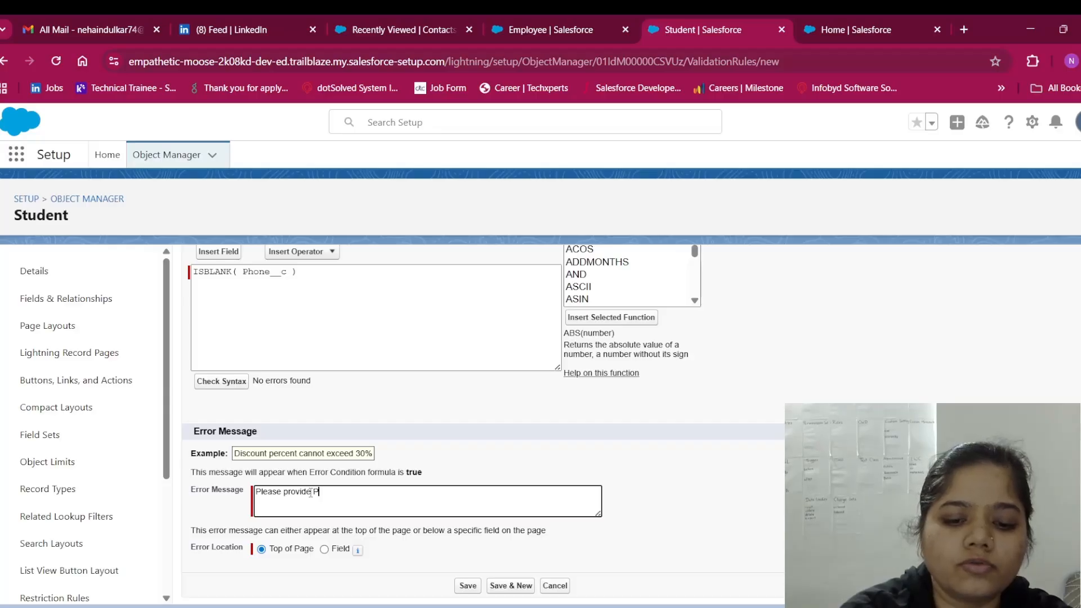
pyautogui.write('hone Number')
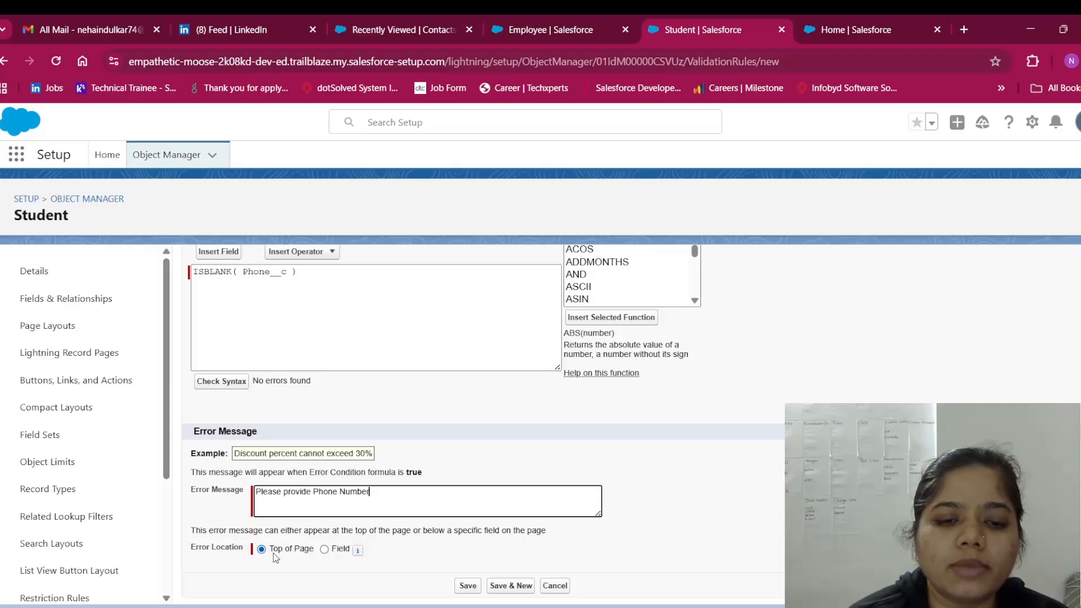
pyautogui.click(325, 549)
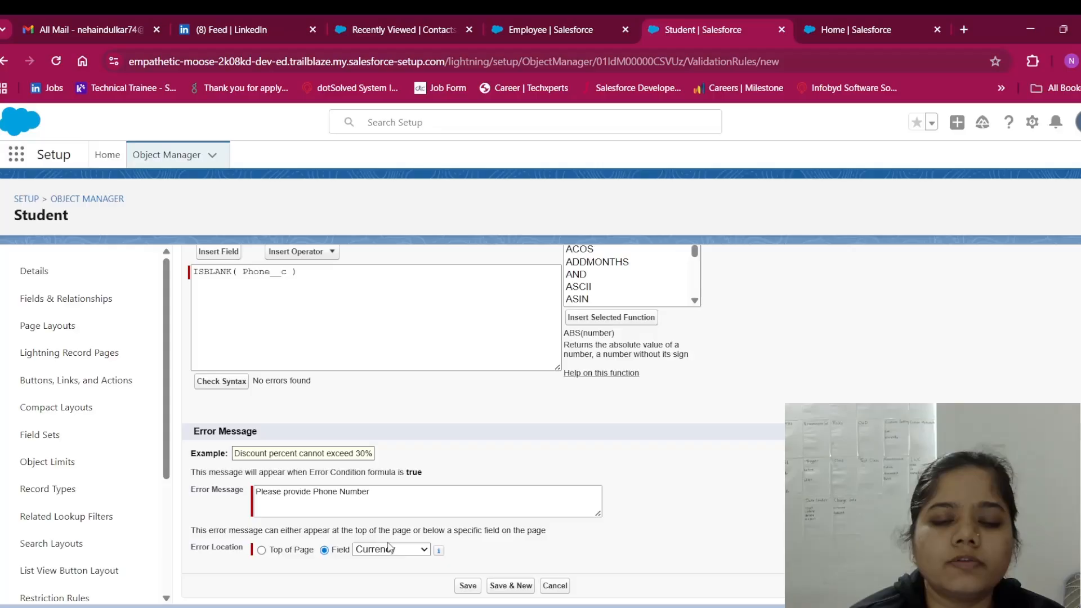
pyautogui.click(385, 494)
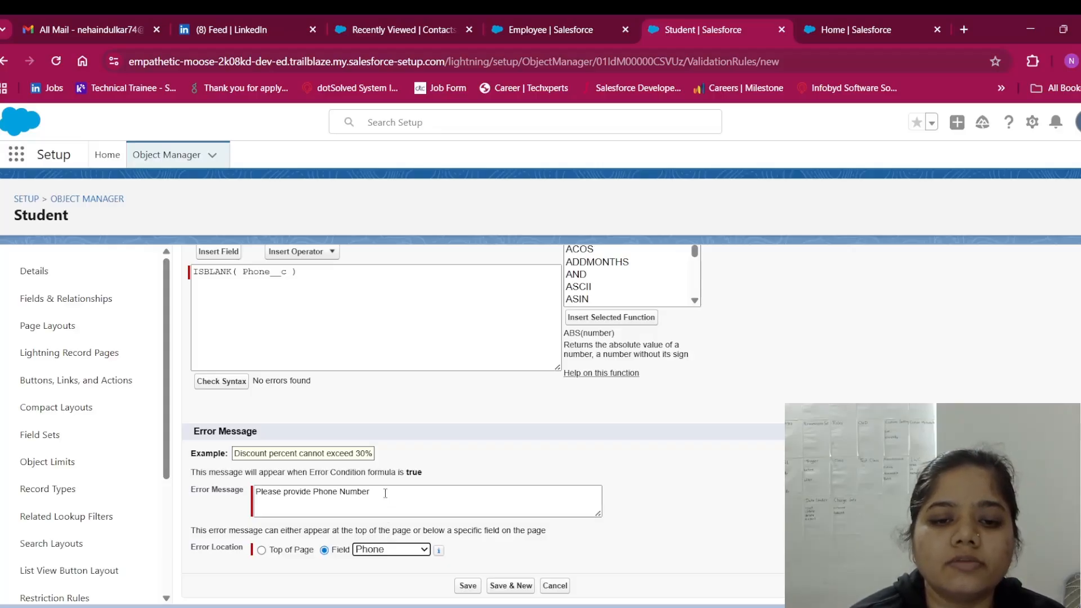
pyautogui.click(474, 586)
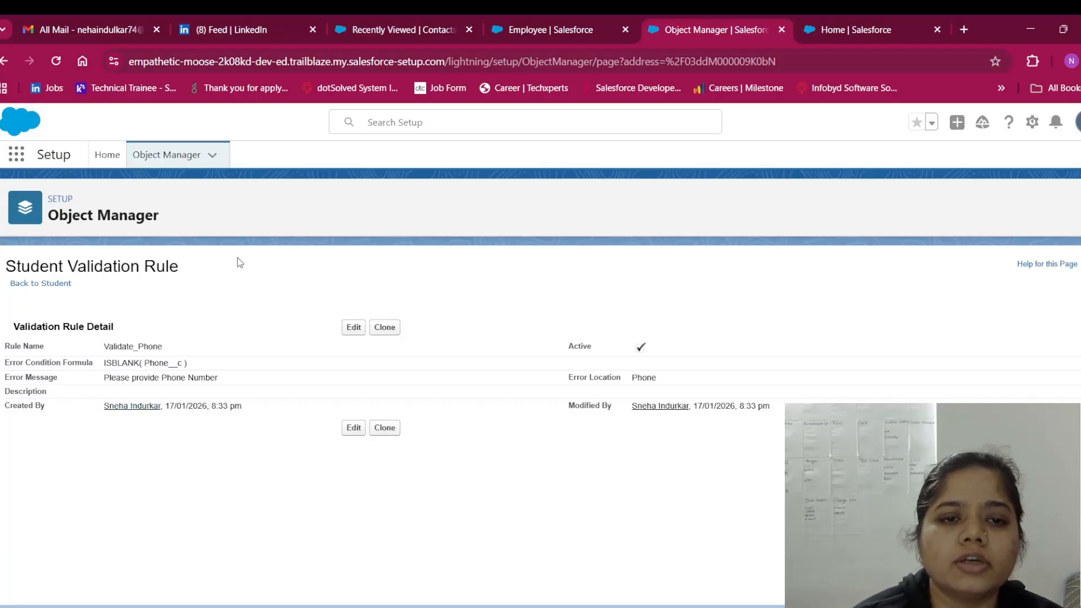
# Return to Object Manager, then move to the Recently Viewed Contacts browser tab.
pyautogui.click(174, 155)
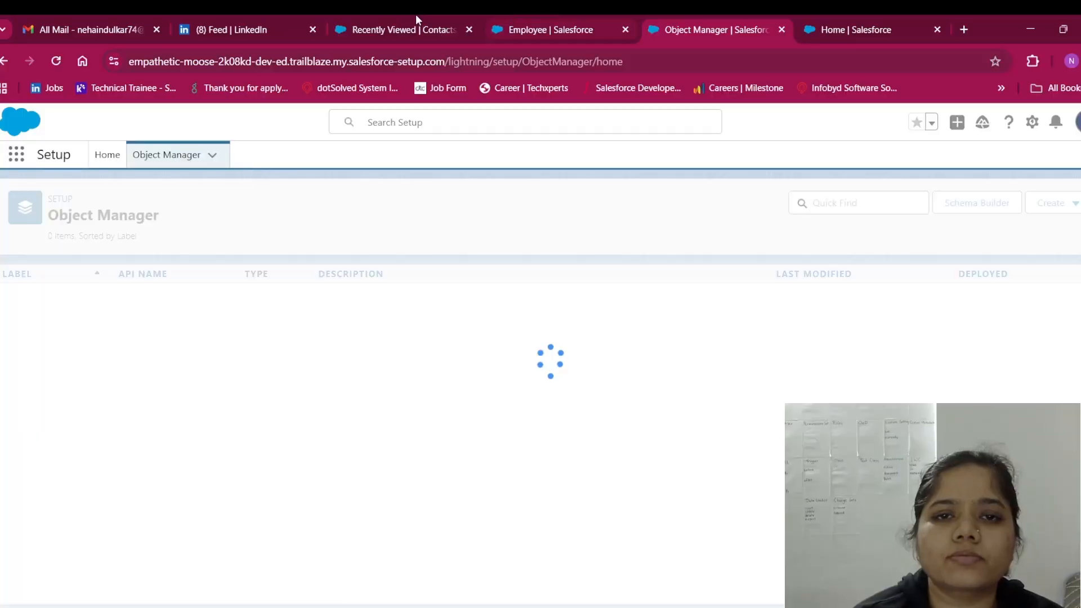
pyautogui.click(415, 15)
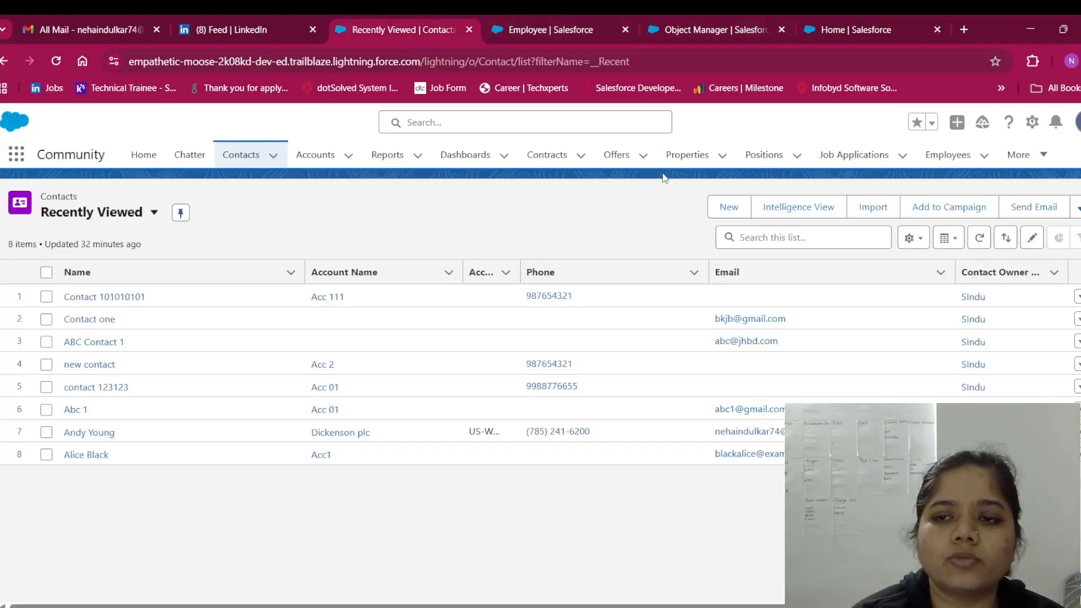
# Go to the Students list through More and open a New Student form.
pyautogui.click(1041, 157)
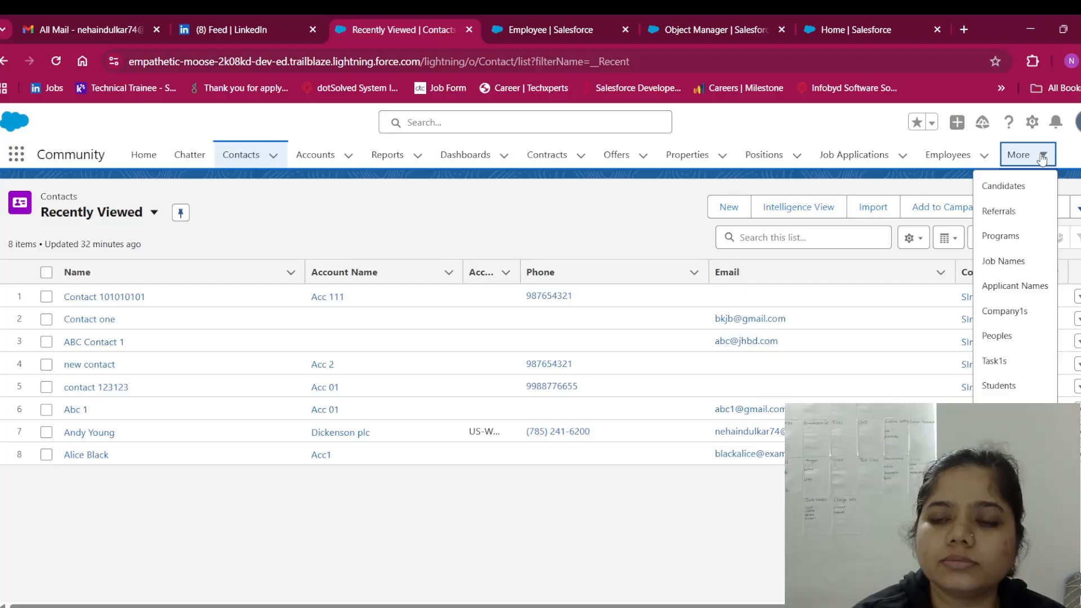
pyautogui.click(1017, 386)
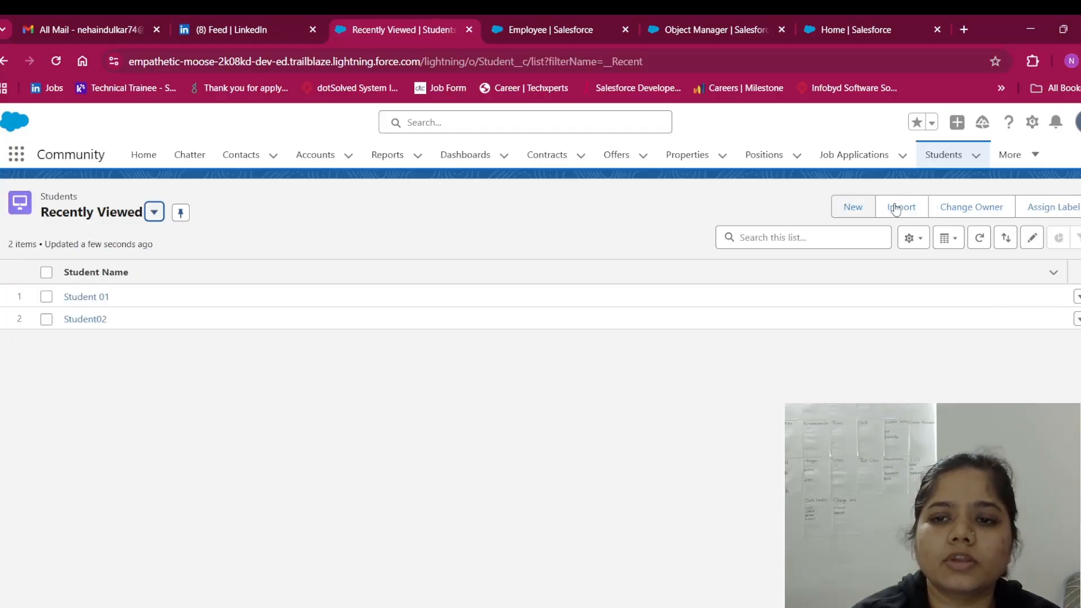
pyautogui.click(854, 207)
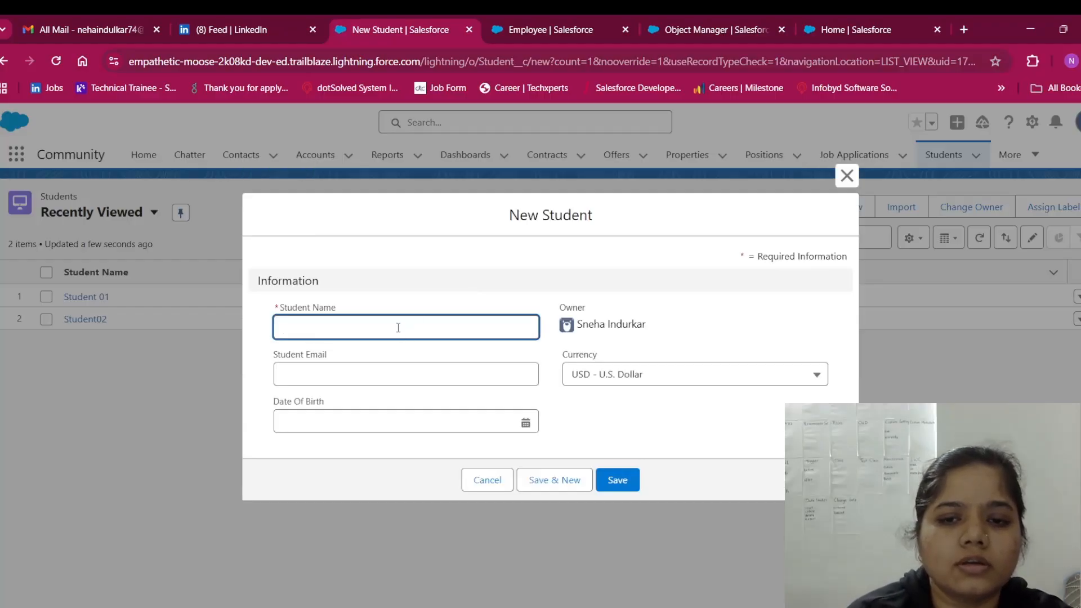
# Close the New Student form, reload the Students list, and open a fresh New Student form.
pyautogui.click(847, 178)
pyautogui.click(846, 181)
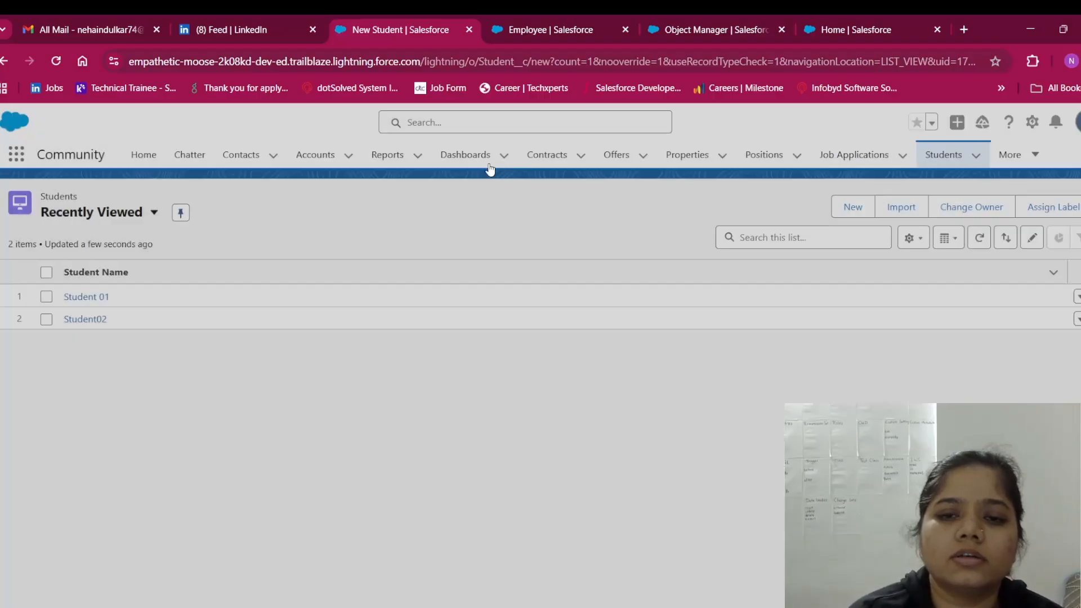
pyautogui.click(57, 65)
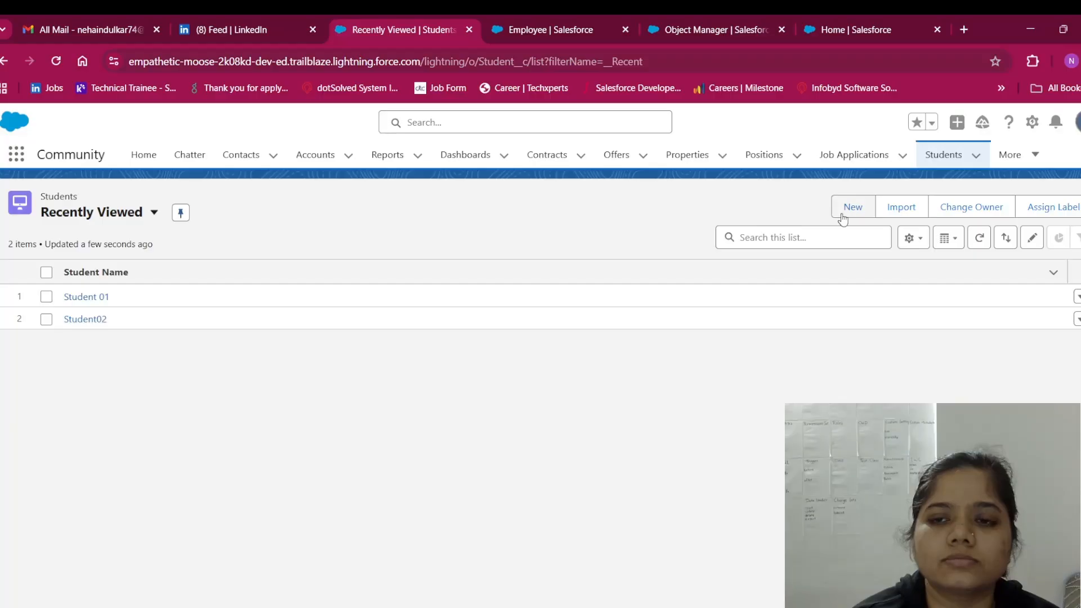
pyautogui.click(843, 217)
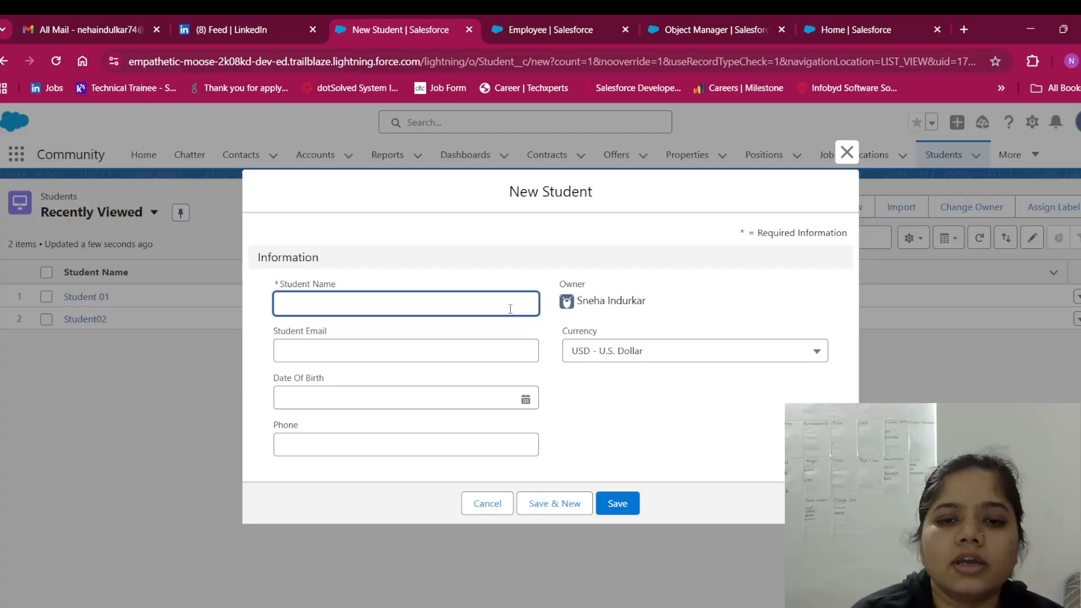
# Enter Student 11 as the Student Name.
pyautogui.click(601, 437)
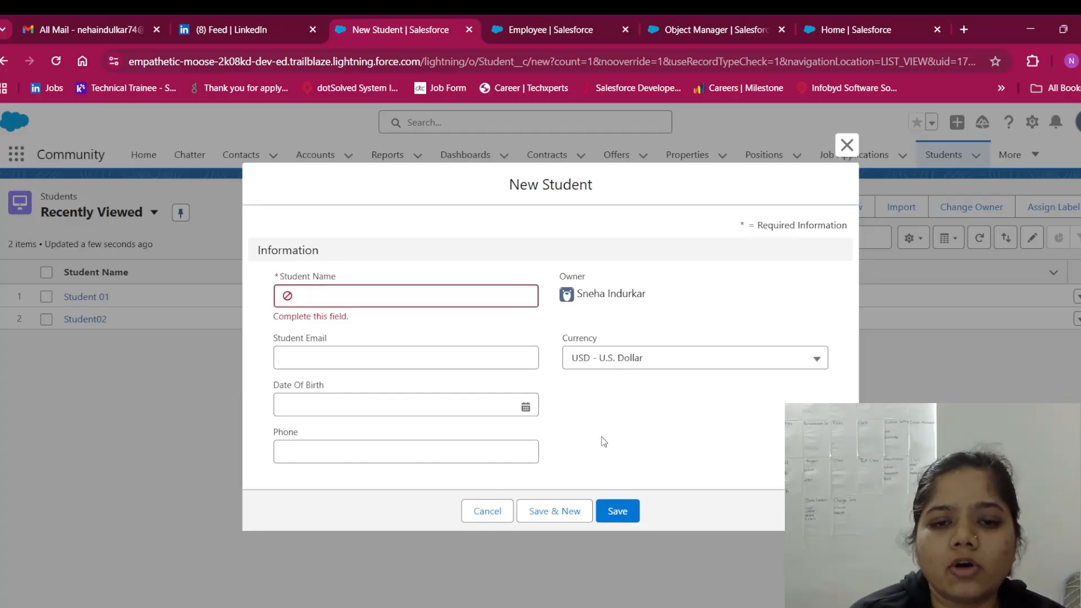
pyautogui.click(407, 452)
pyautogui.click(359, 297)
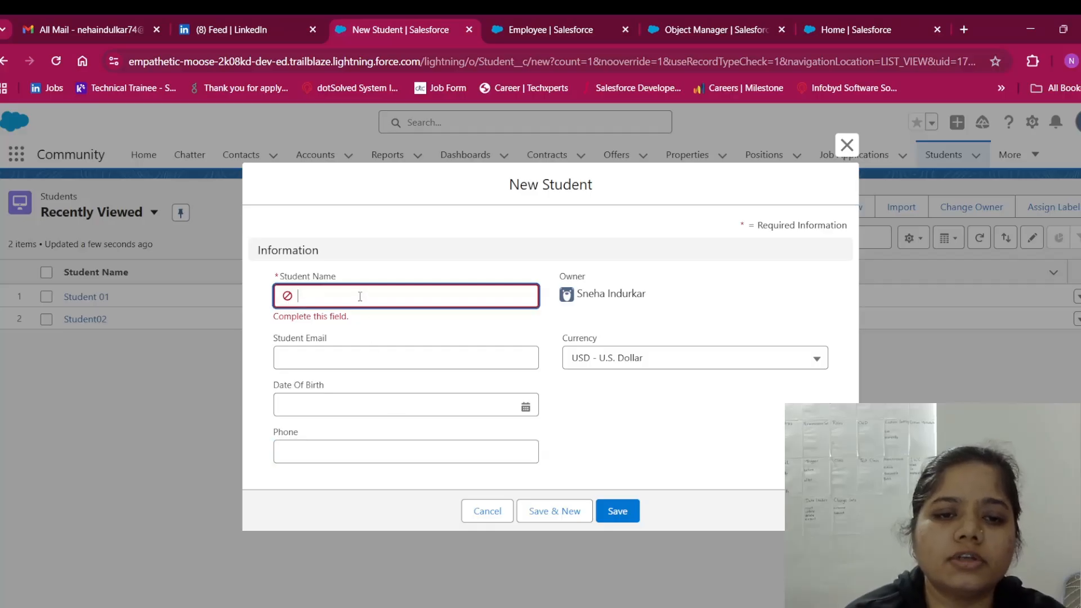
pyautogui.write('St')
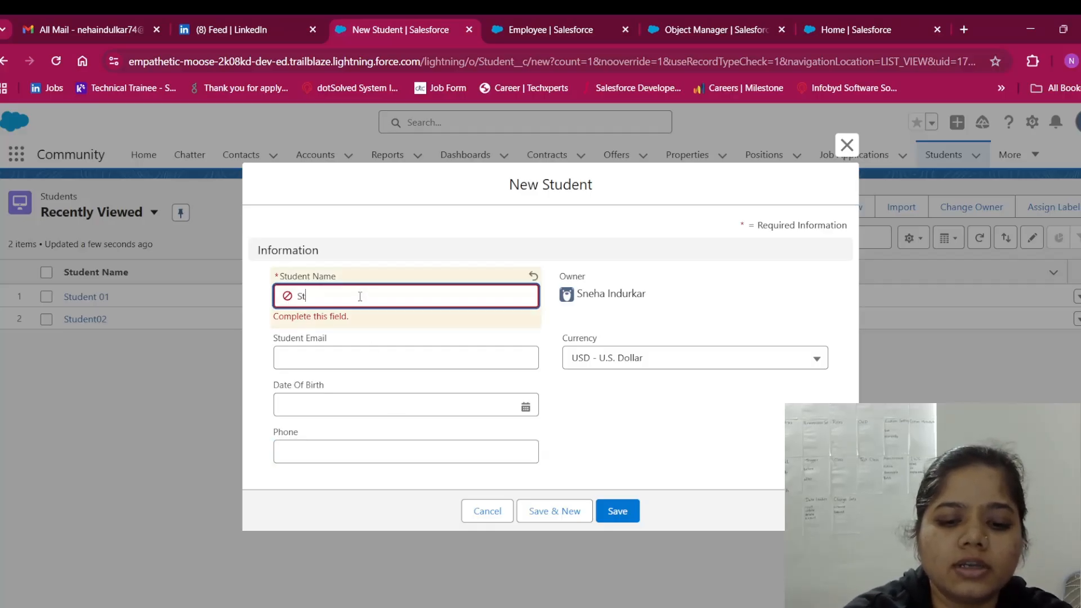
pyautogui.write('udent')
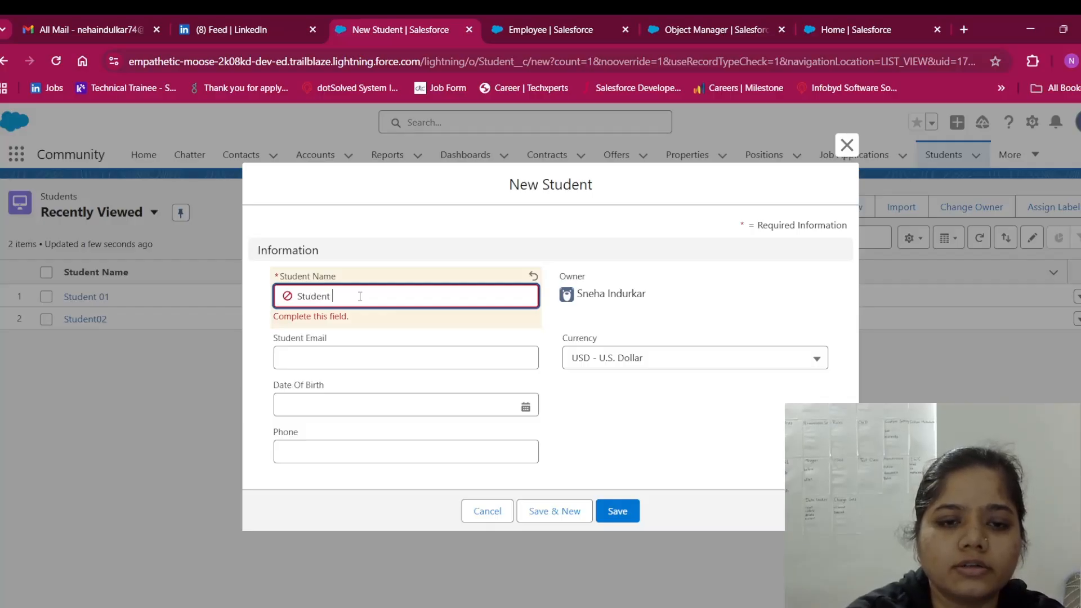
pyautogui.write(' 11')
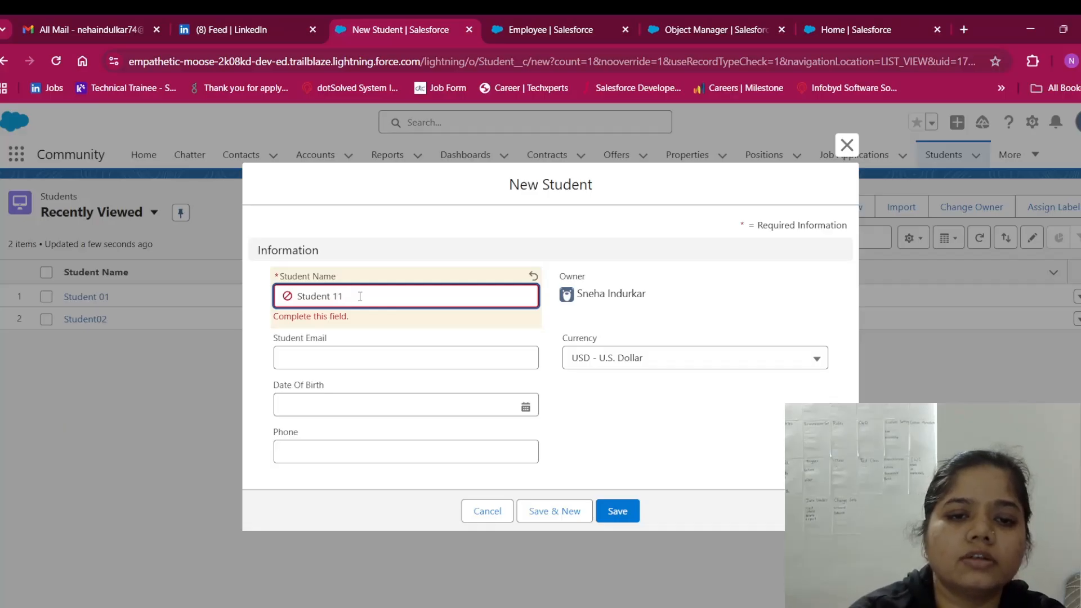
pyautogui.click(367, 358)
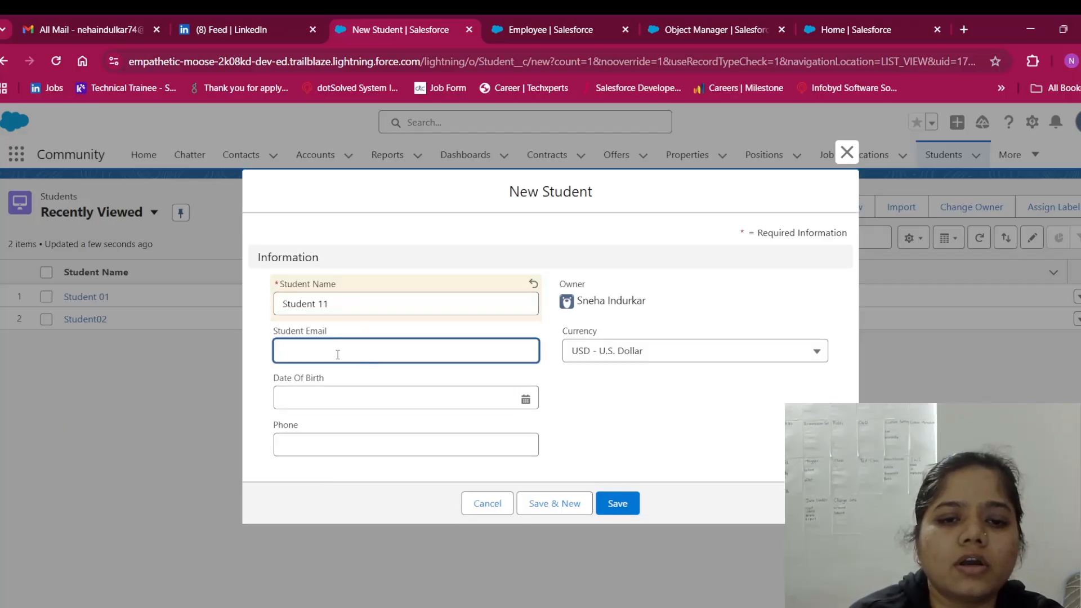
pyautogui.click(302, 389)
# Set Date Of Birth to 05/01/2026, leave Phone blank, and save the record.
pyautogui.click(384, 399)
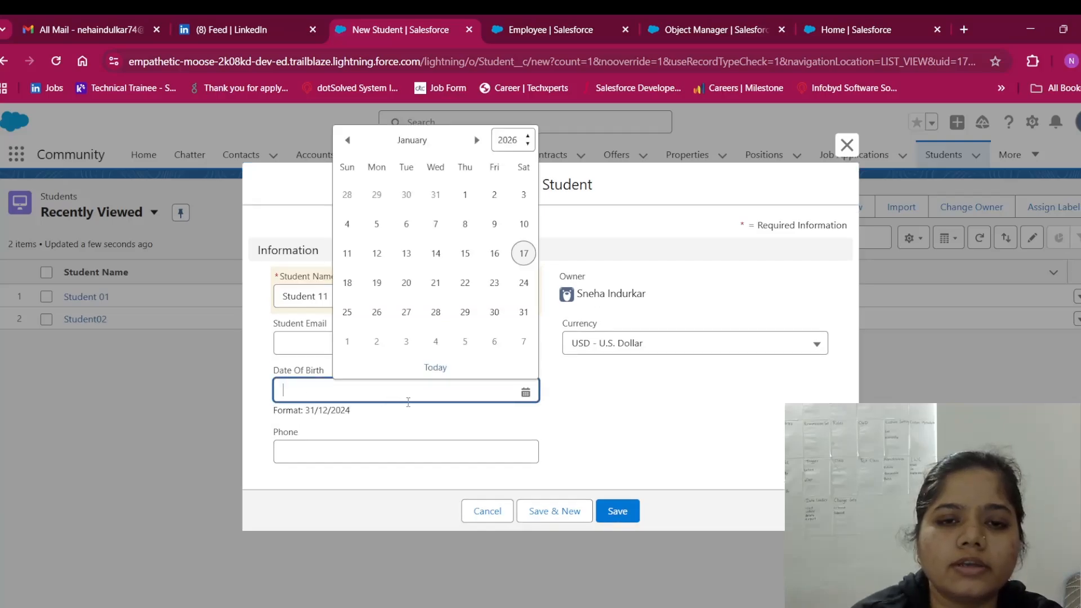
pyautogui.click(529, 139)
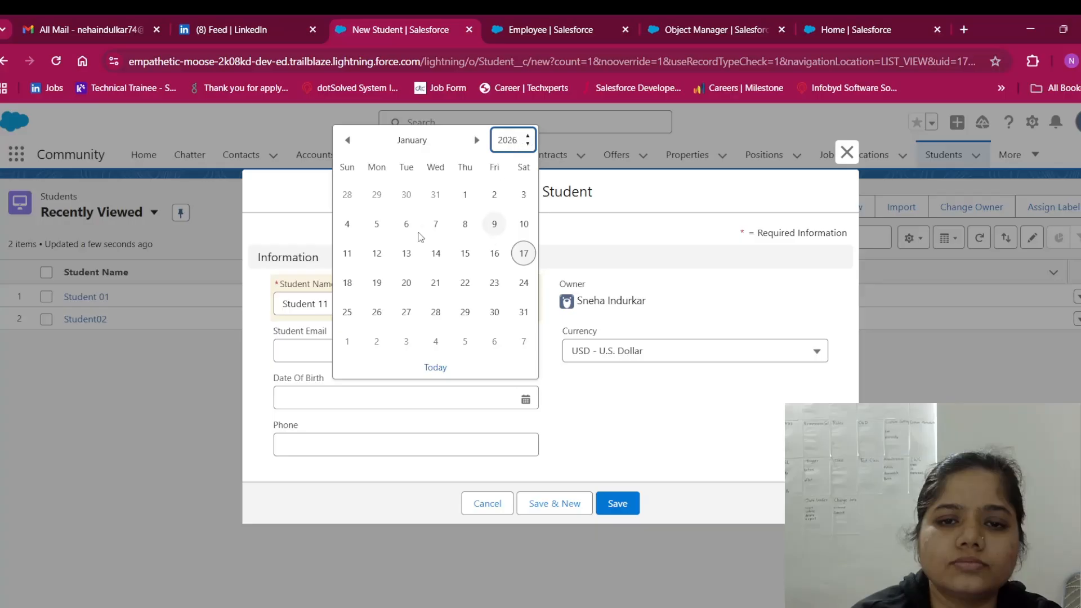
pyautogui.click(376, 226)
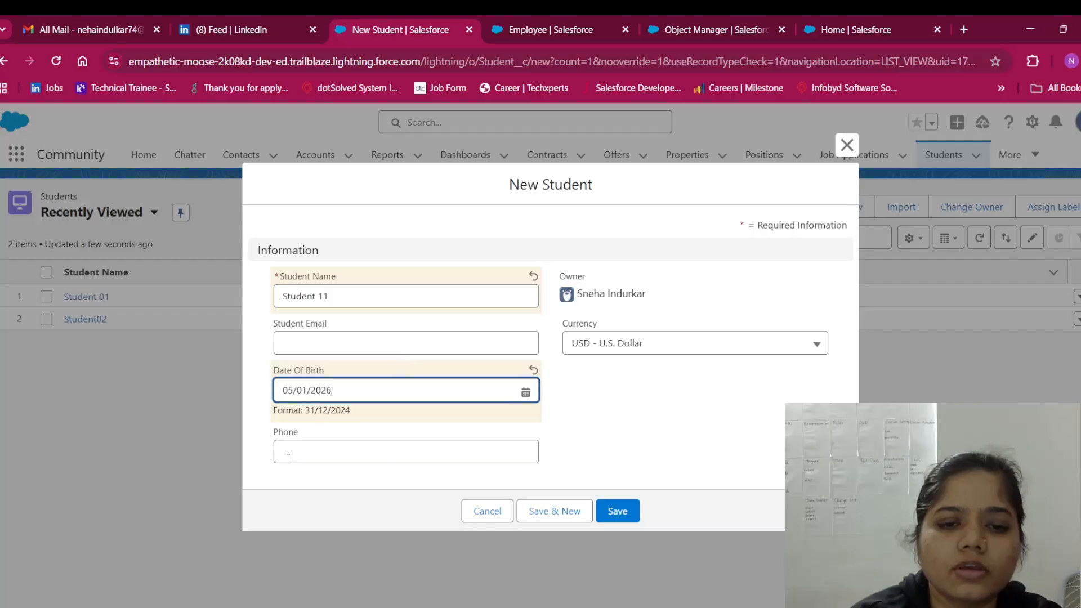
pyautogui.click(286, 453)
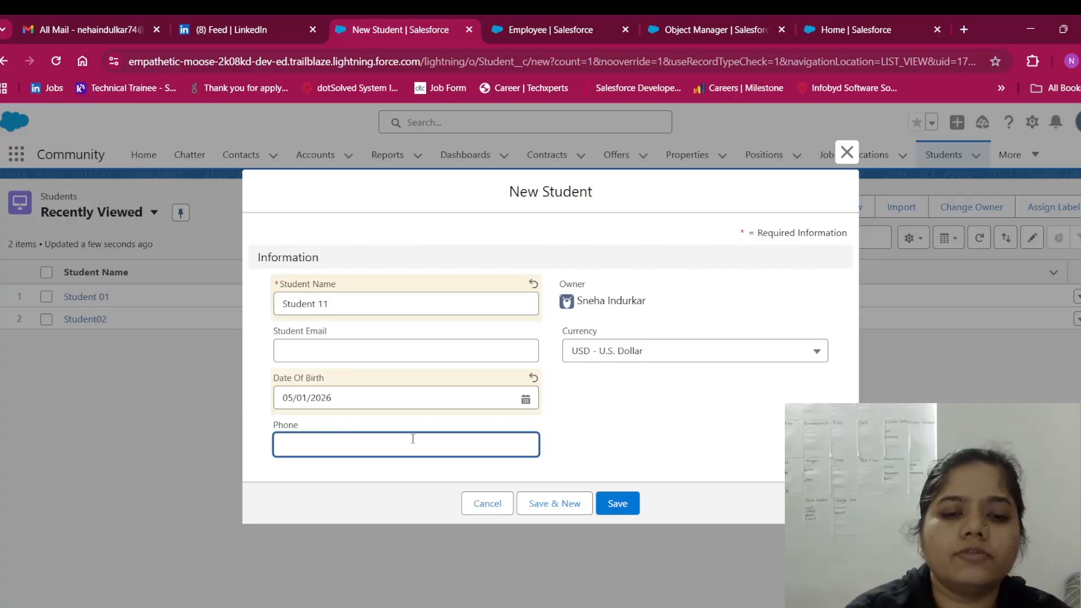
pyautogui.click(616, 497)
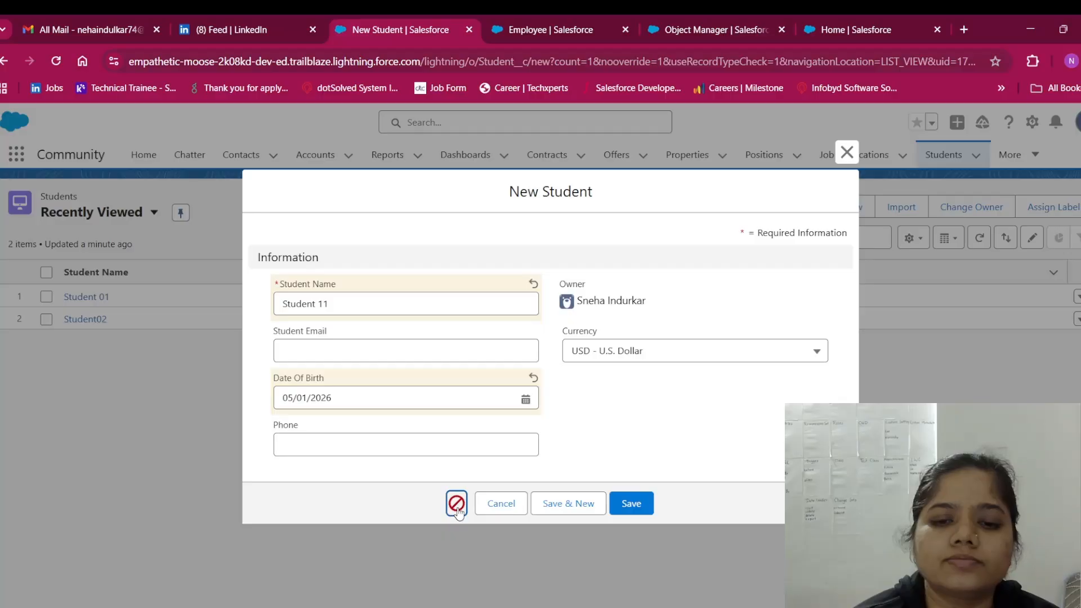
# Retry saving Student 11 without a phone until 'Please provide Phone Number' appears under Phone.
pyautogui.click(628, 501)
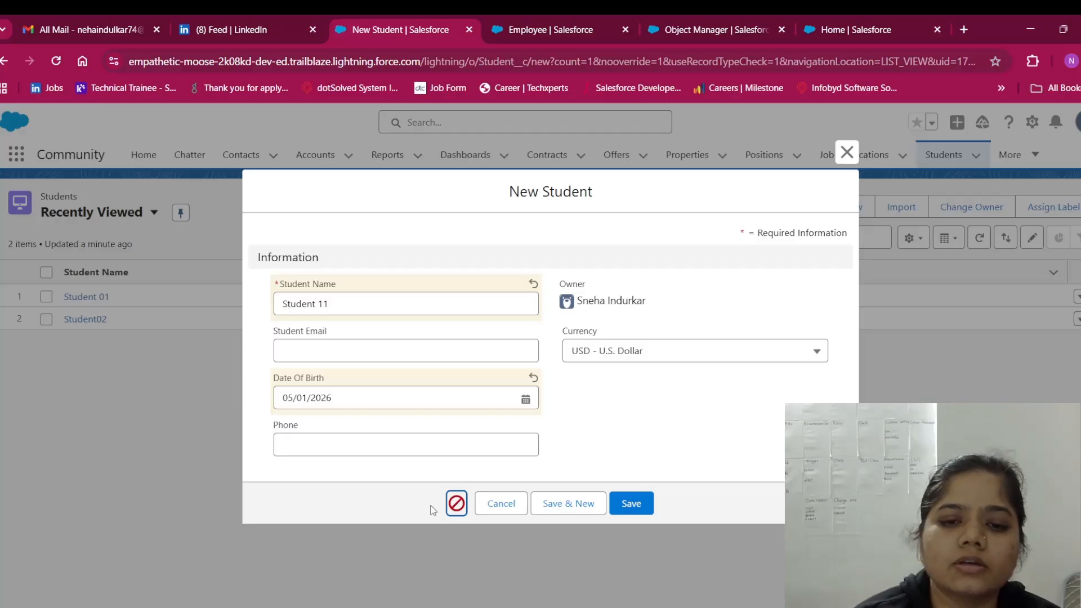
pyautogui.click(646, 501)
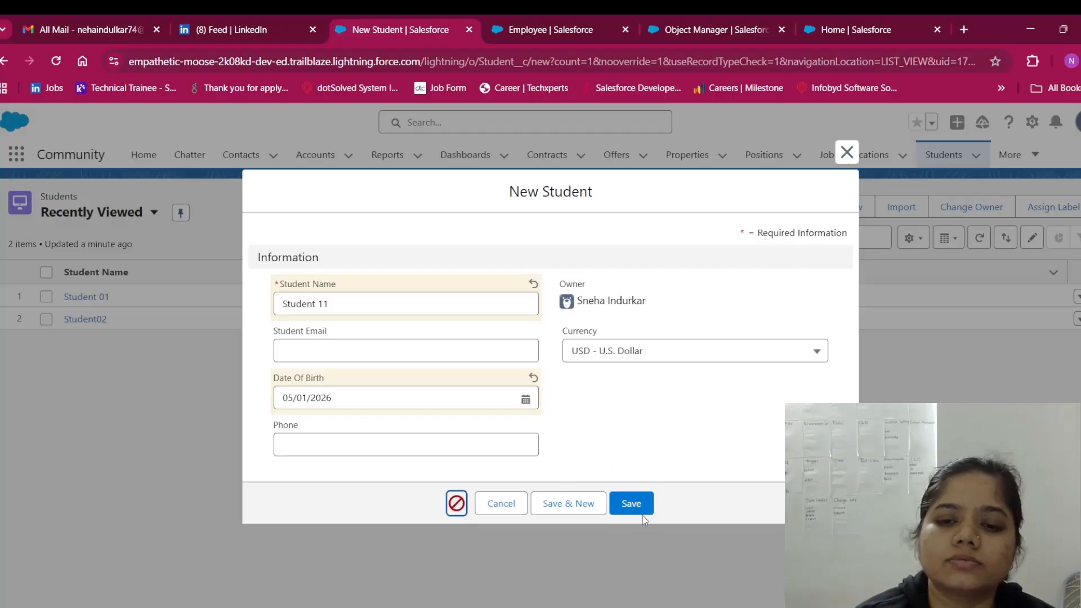
pyautogui.click(632, 505)
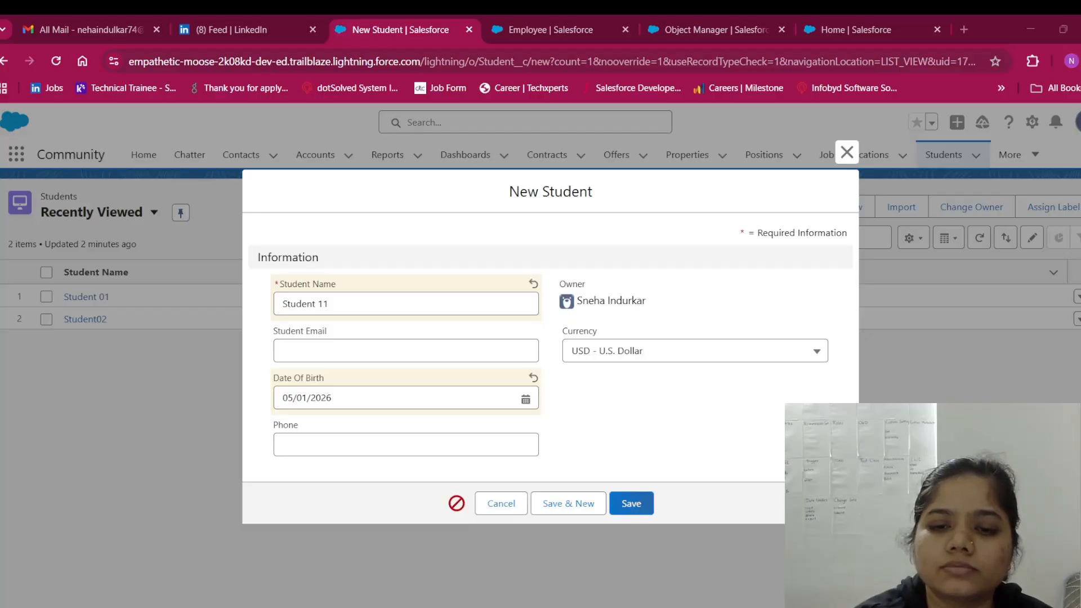
pyautogui.click(636, 507)
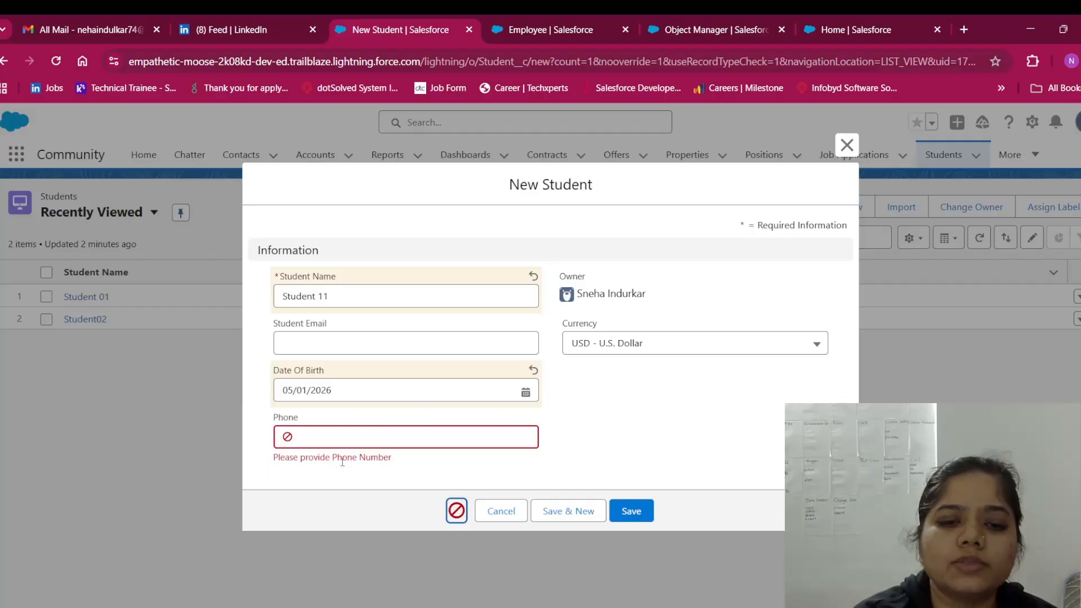
# Enter a phone number in Student 11's Phone field and save the record.
pyautogui.click(406, 439)
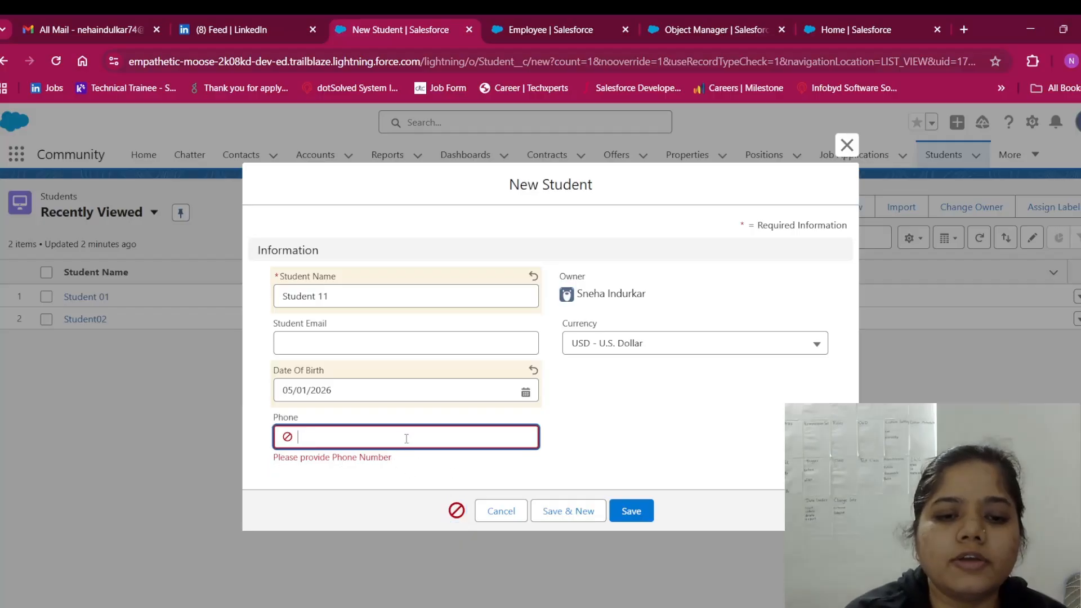
pyautogui.write('98')
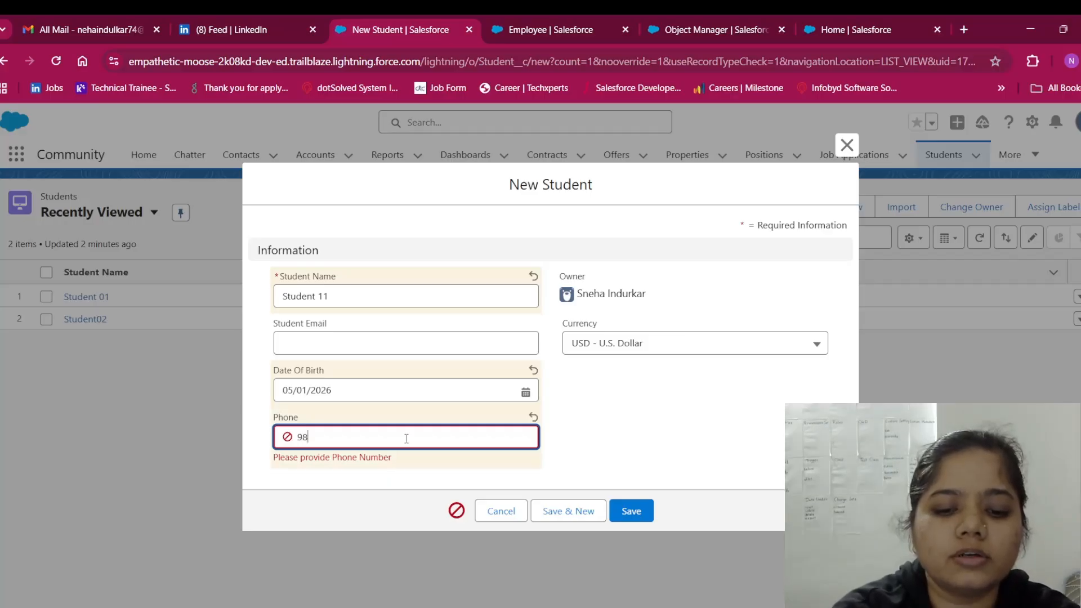
pyautogui.write('354')
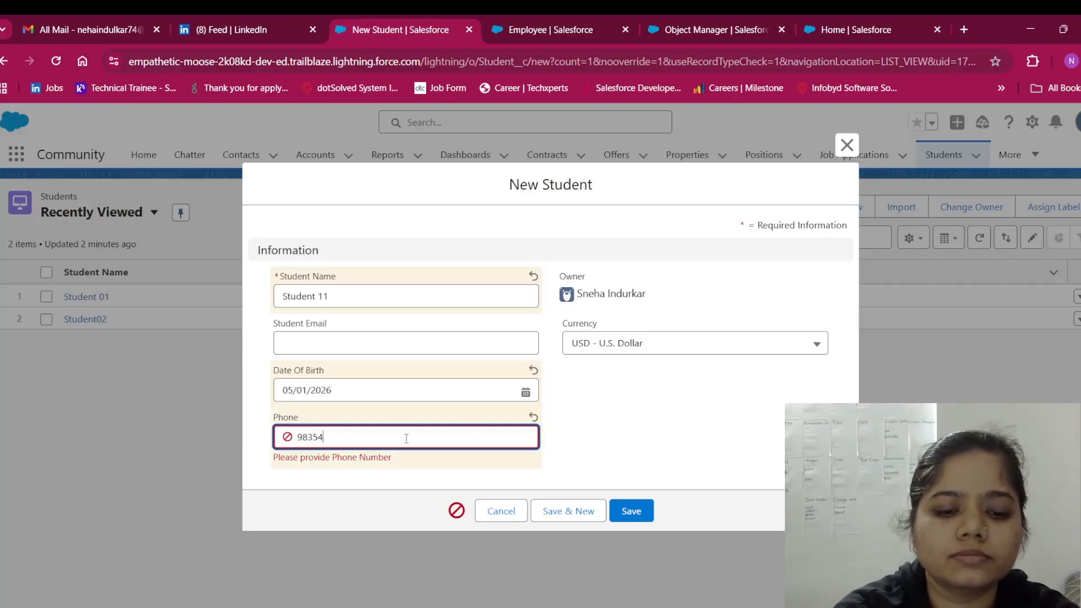
pyautogui.write('321')
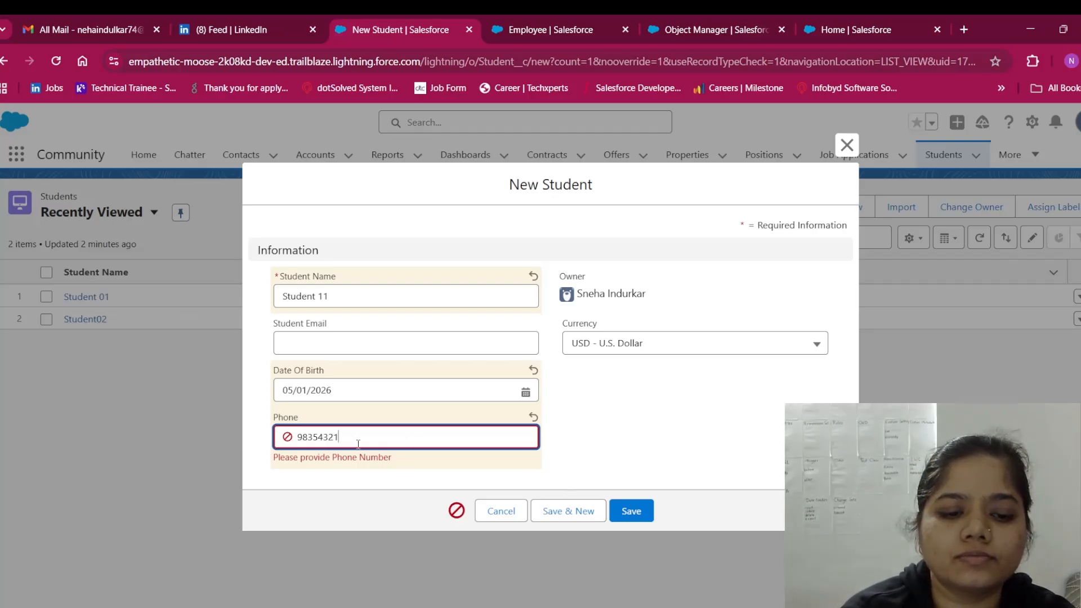
pyautogui.write('0')
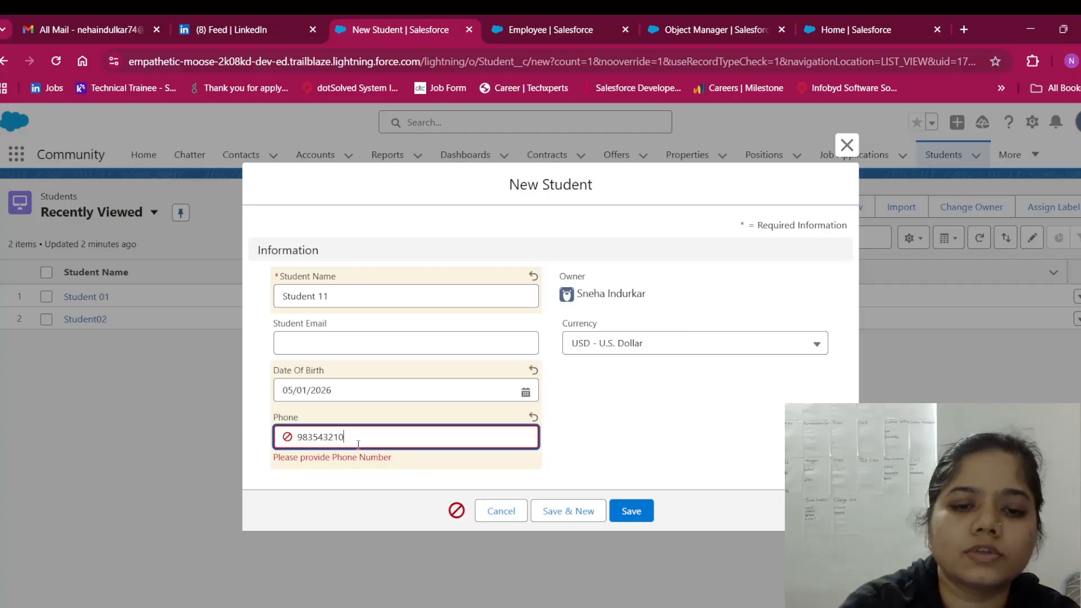
pyautogui.click(621, 513)
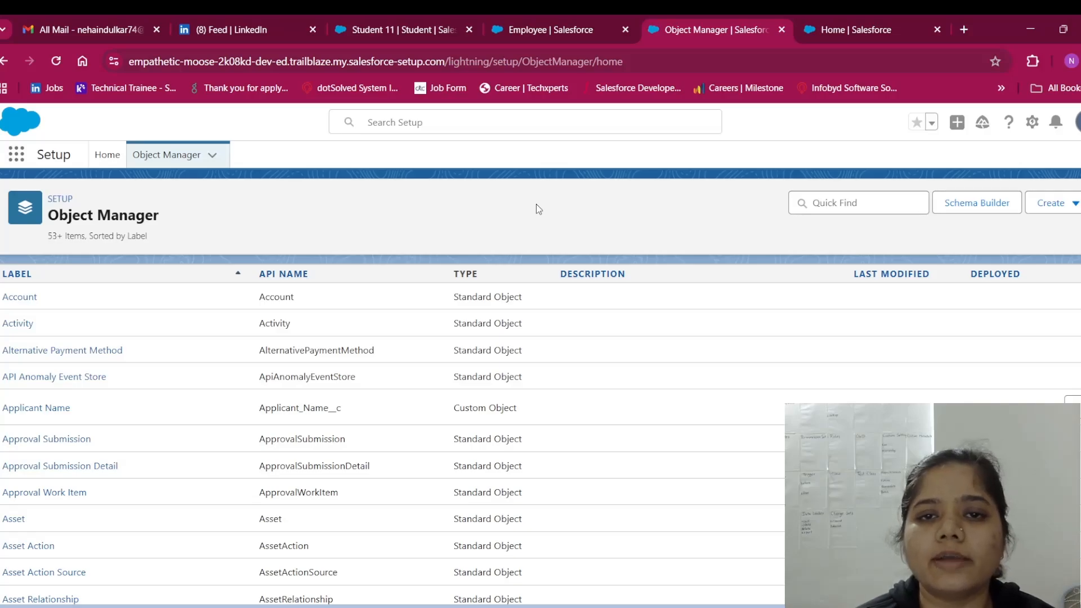
# Open the Employee object's Validation Rules page, which lists 0 rules.
pyautogui.click(544, 28)
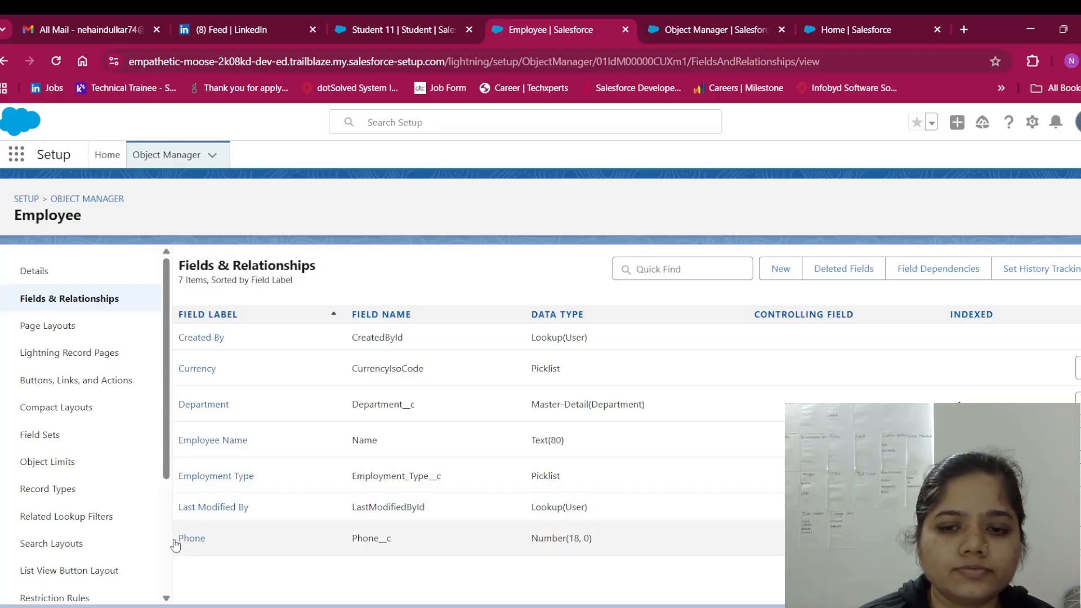
pyautogui.scroll(-3, 65, 460)
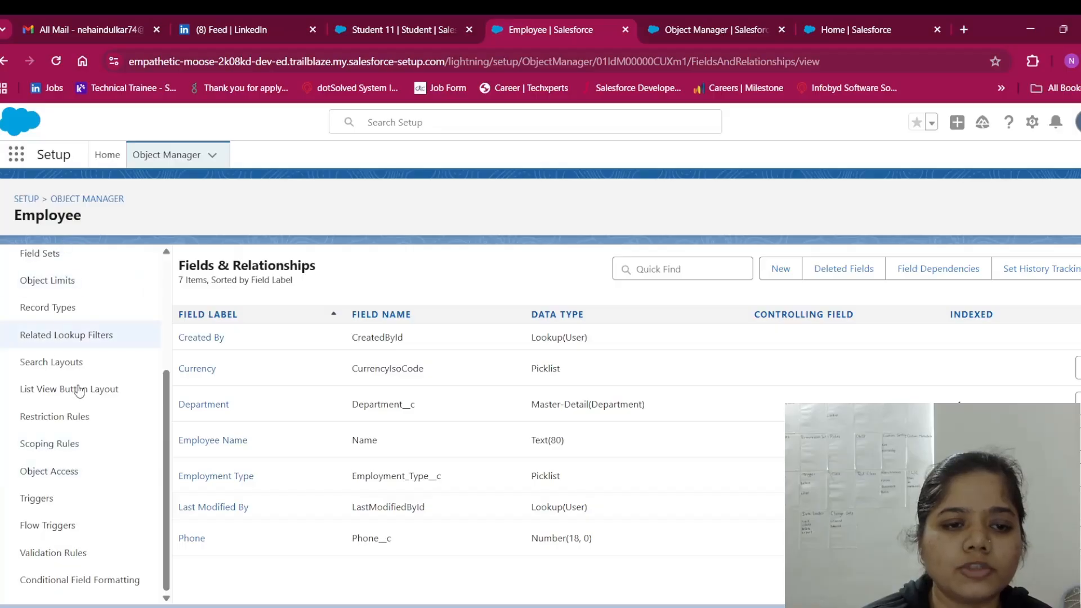
pyautogui.click(84, 557)
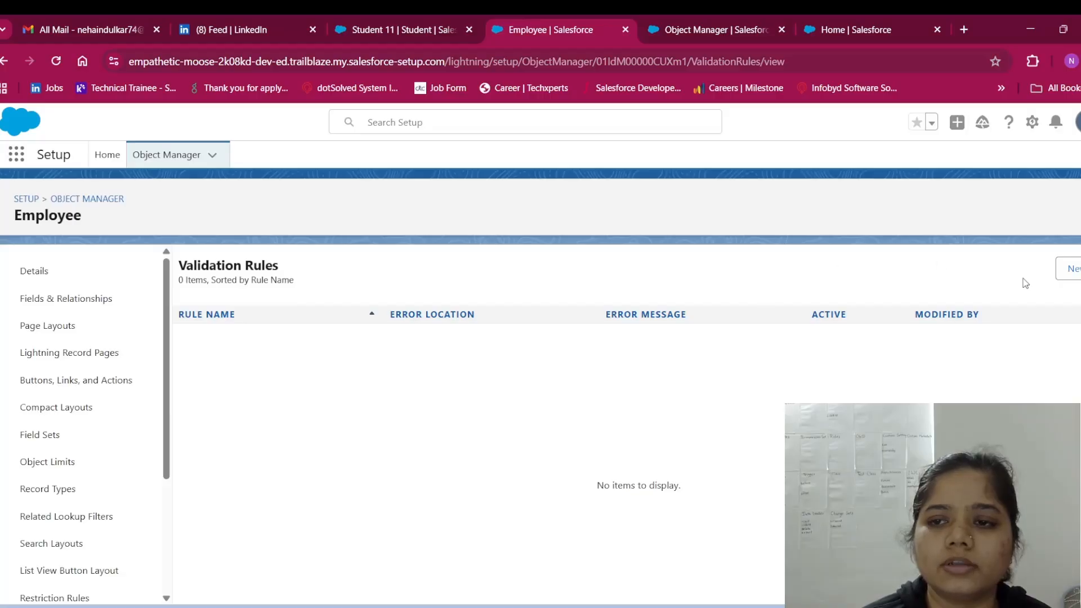
# Create a new Employee validation rule named 'Choose Employment Type VR'.
pyautogui.click(1074, 271)
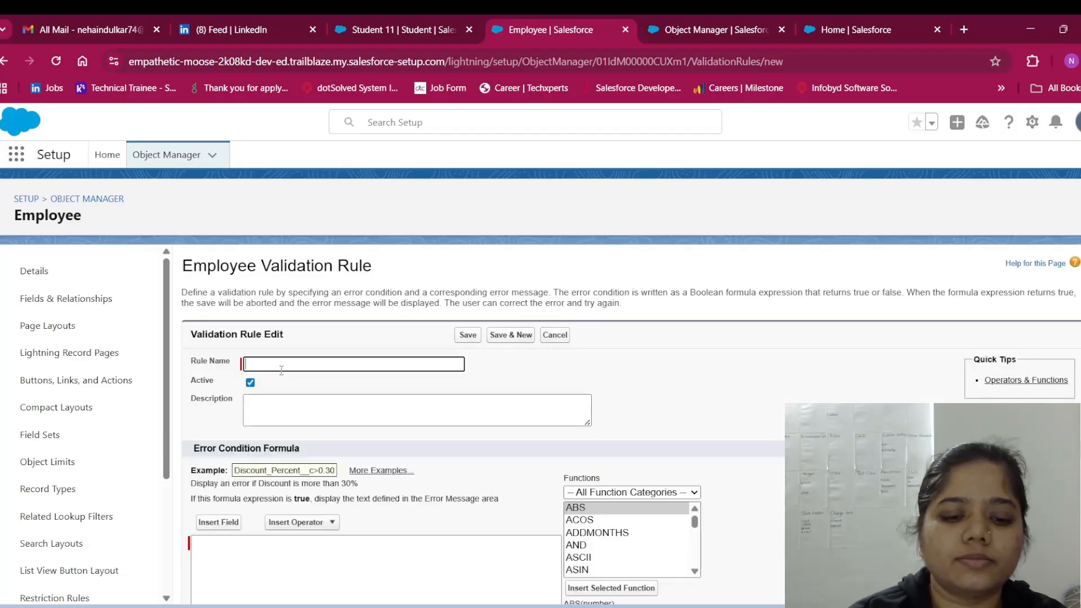
pyautogui.write('CH')
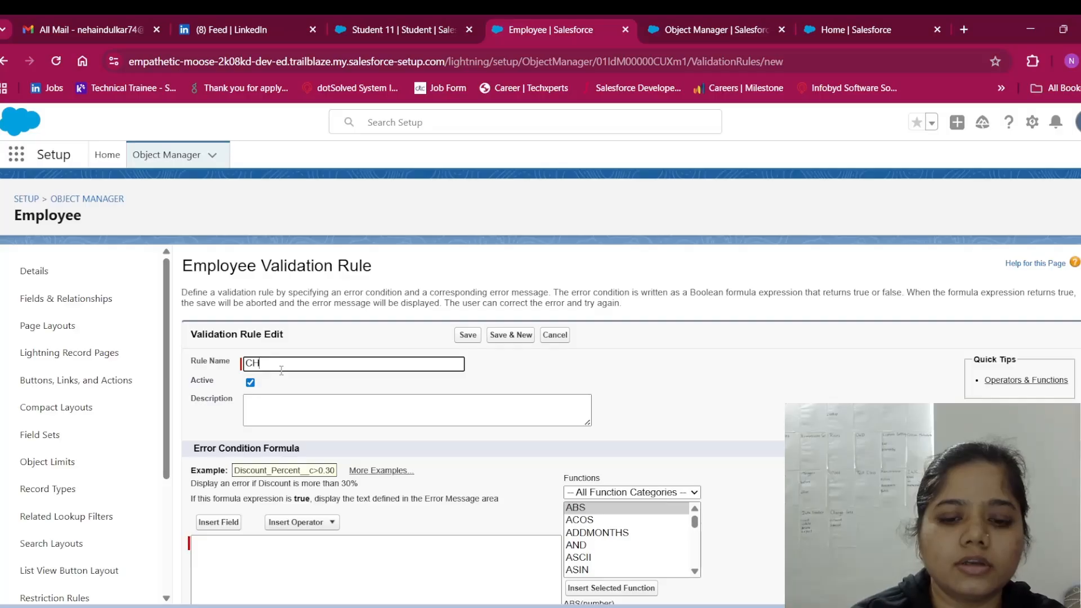
pyautogui.press('BackSpace')
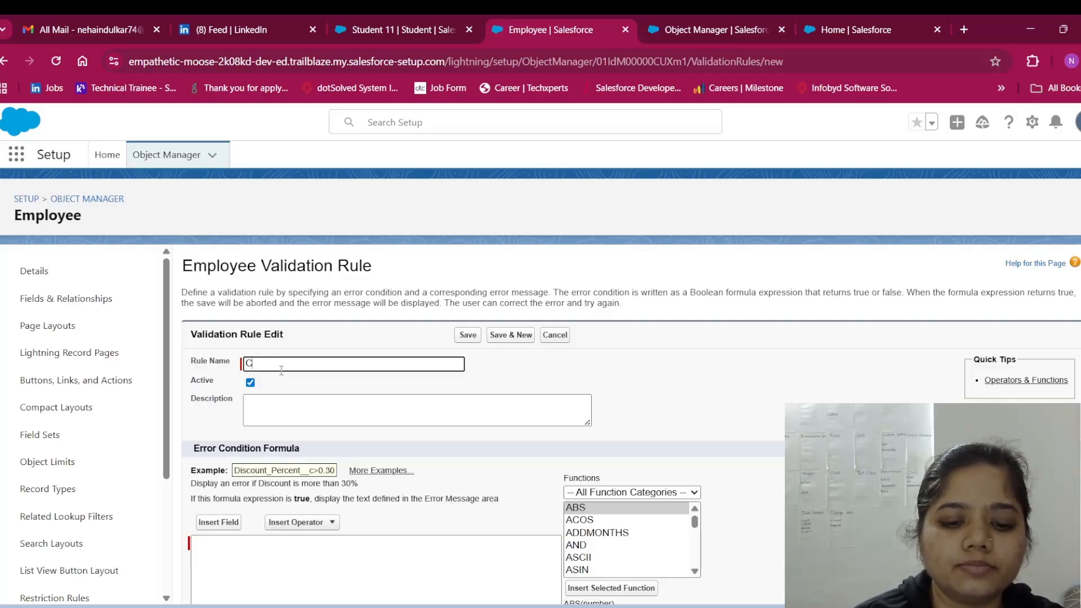
pyautogui.write('hoo')
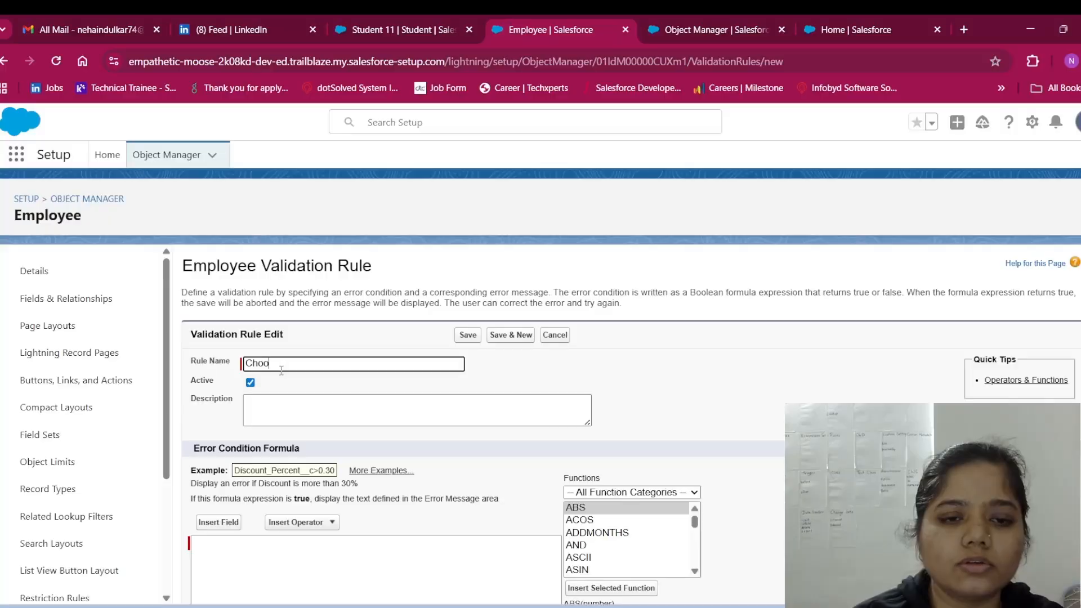
pyautogui.write('se Em')
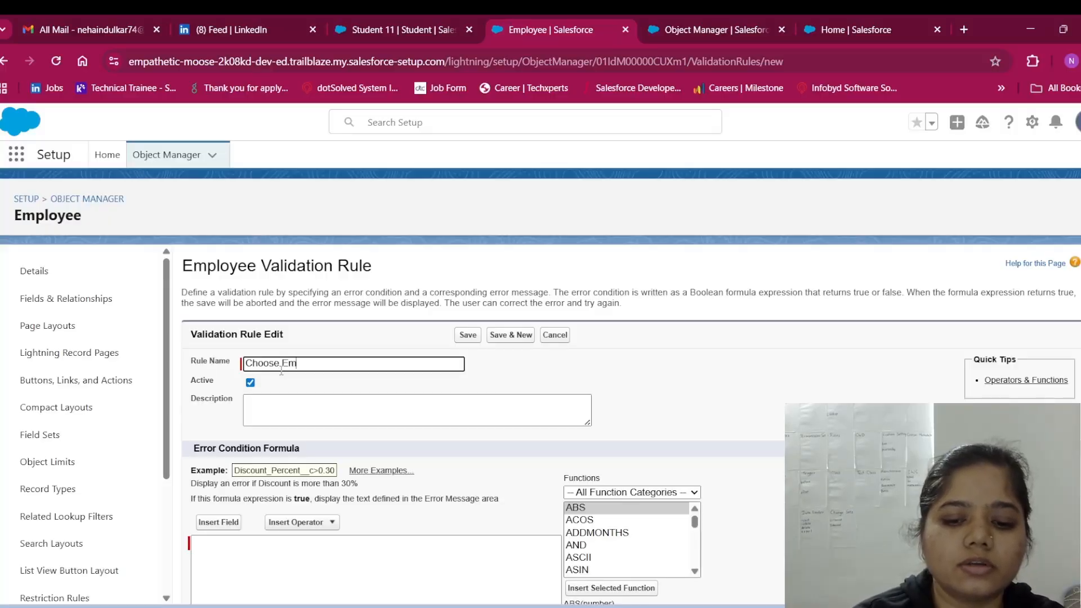
pyautogui.write('plo')
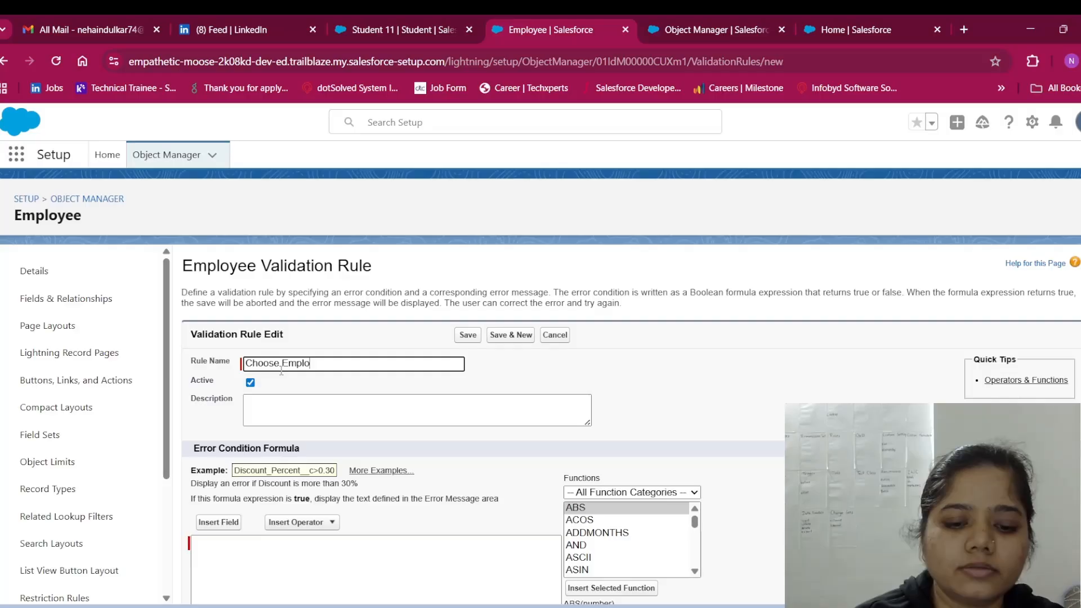
pyautogui.write('yment Type')
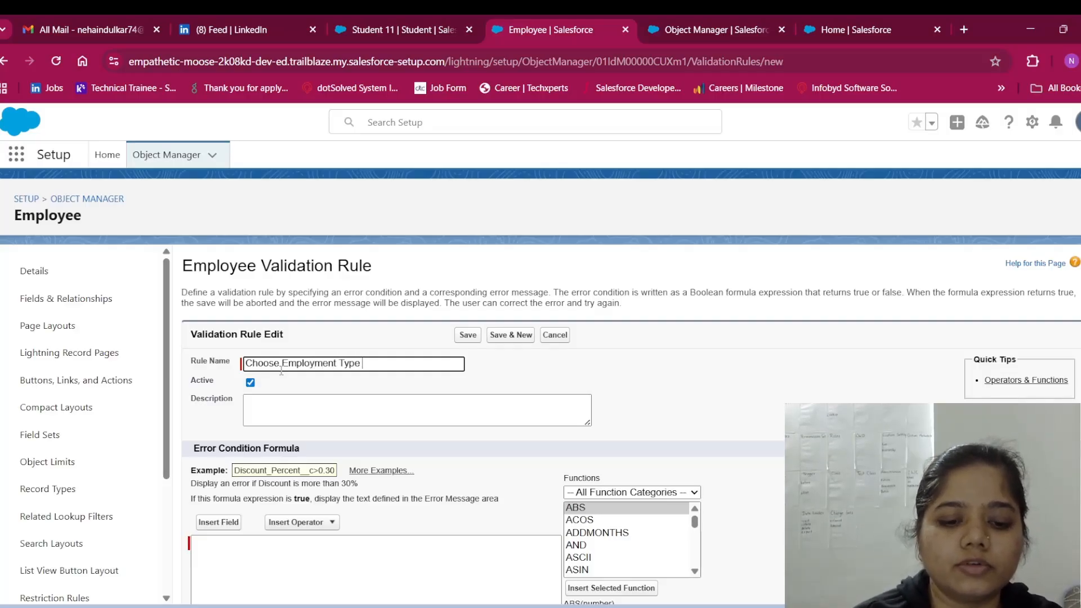
pyautogui.write(' VR')
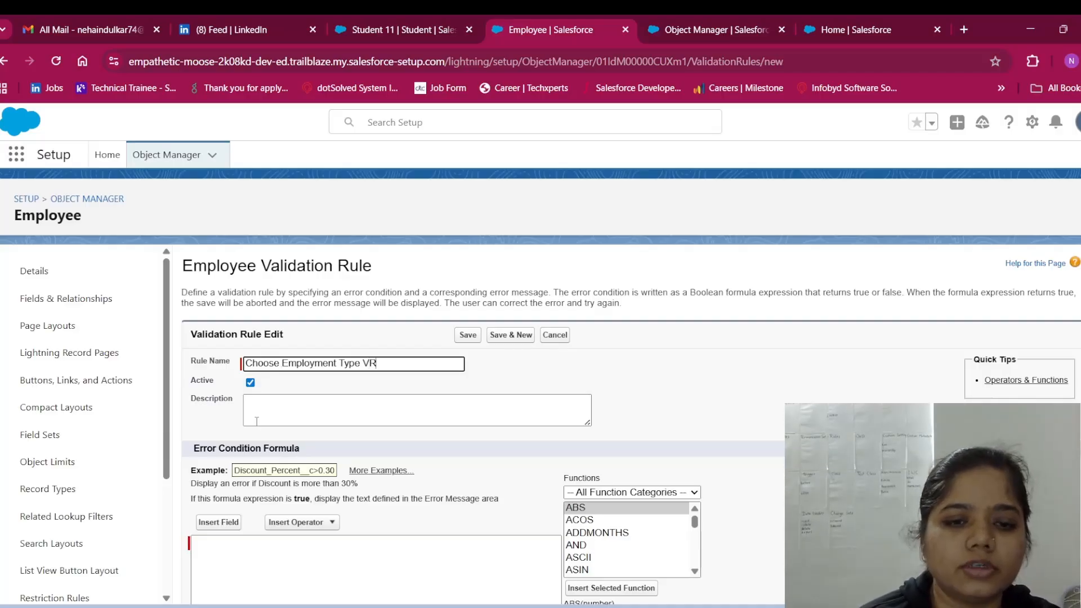
# Insert ISPICKVAL(picklist_field, text_literal) from the Functions list into the error condition formula.
pyautogui.scroll(-2, 263, 535)
pyautogui.scroll(-2, 262, 532)
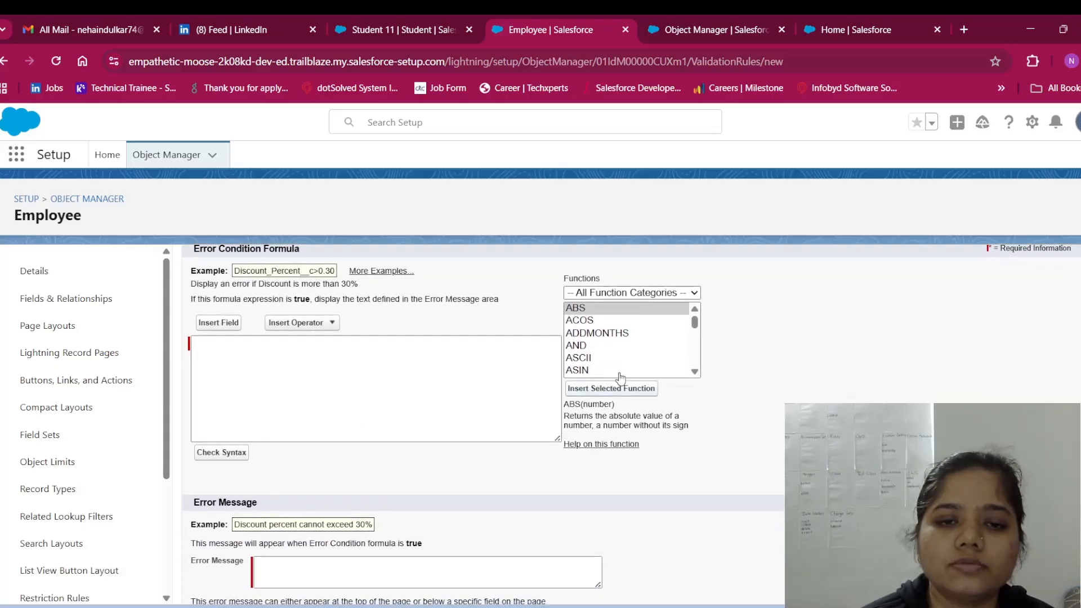
pyautogui.scroll(-10, 629, 371)
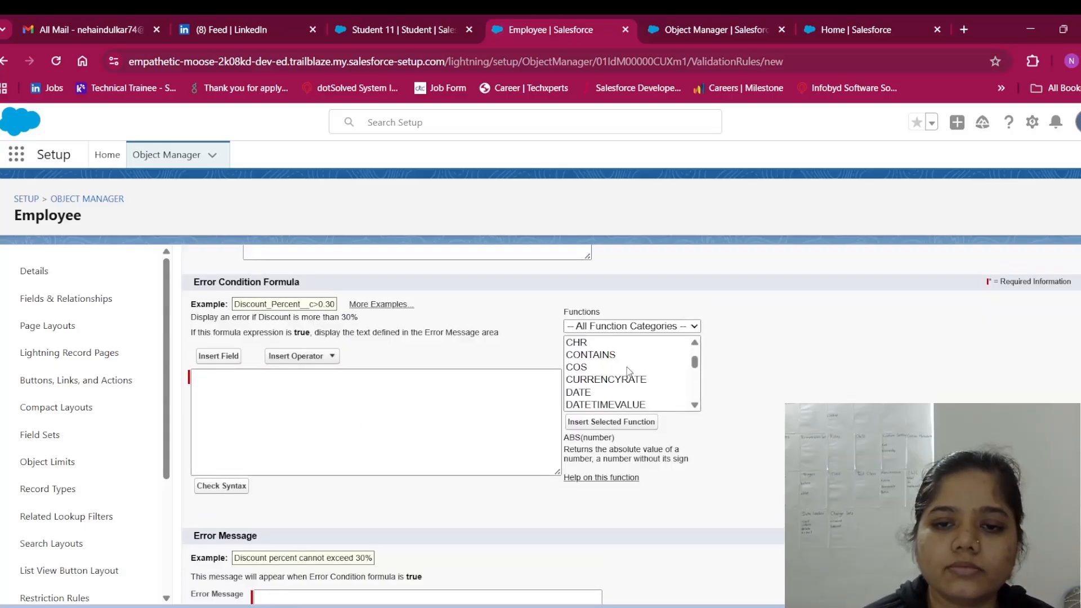
pyautogui.scroll(-2, 629, 372)
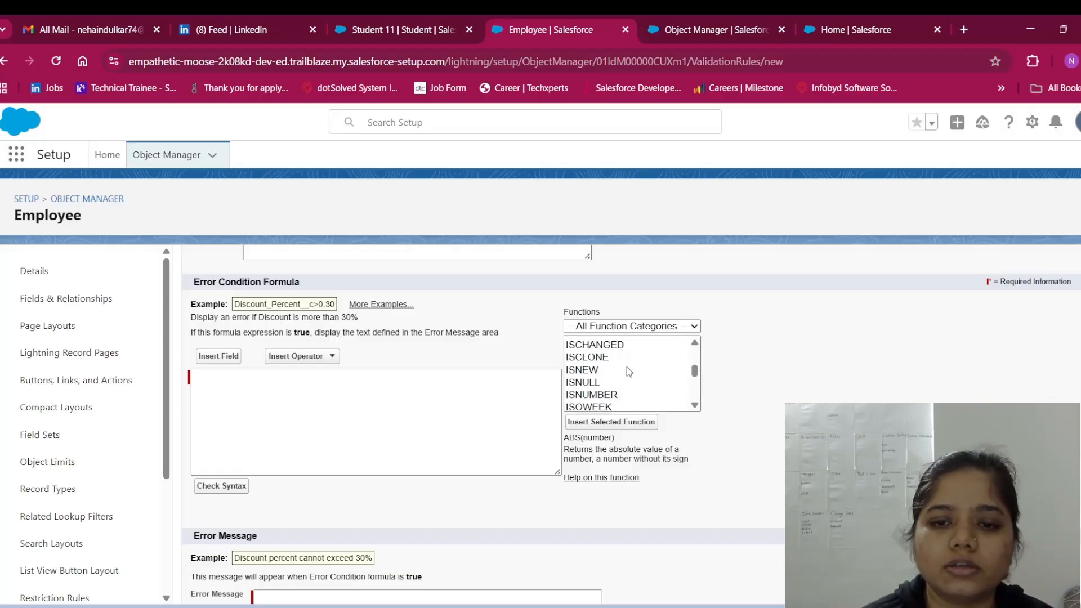
pyautogui.scroll(1, 629, 372)
pyautogui.scroll(3, 629, 372)
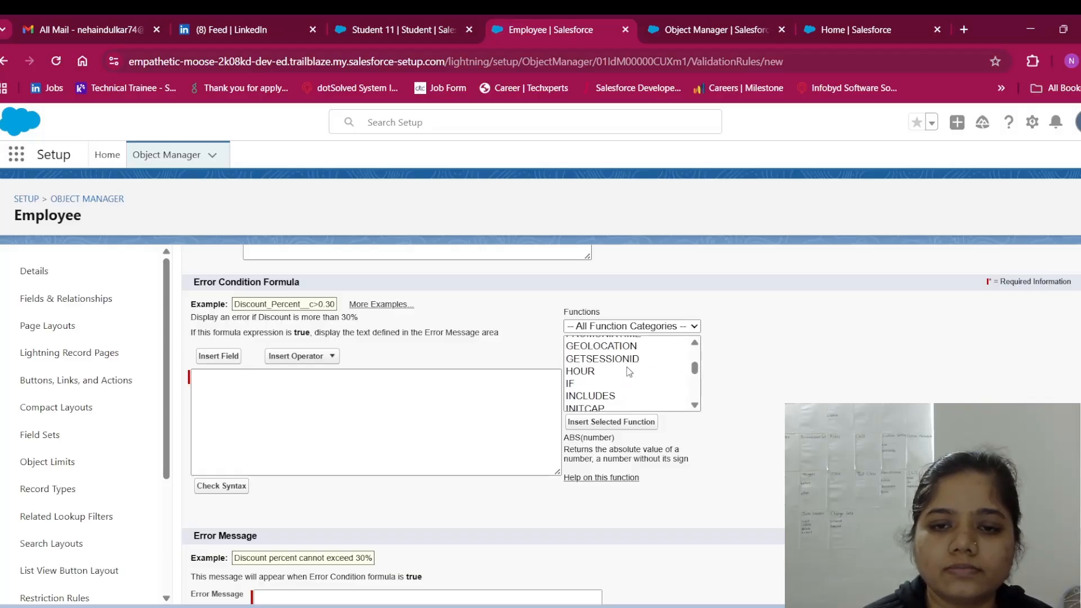
pyautogui.scroll(-2, 629, 372)
pyautogui.scroll(-5, 627, 367)
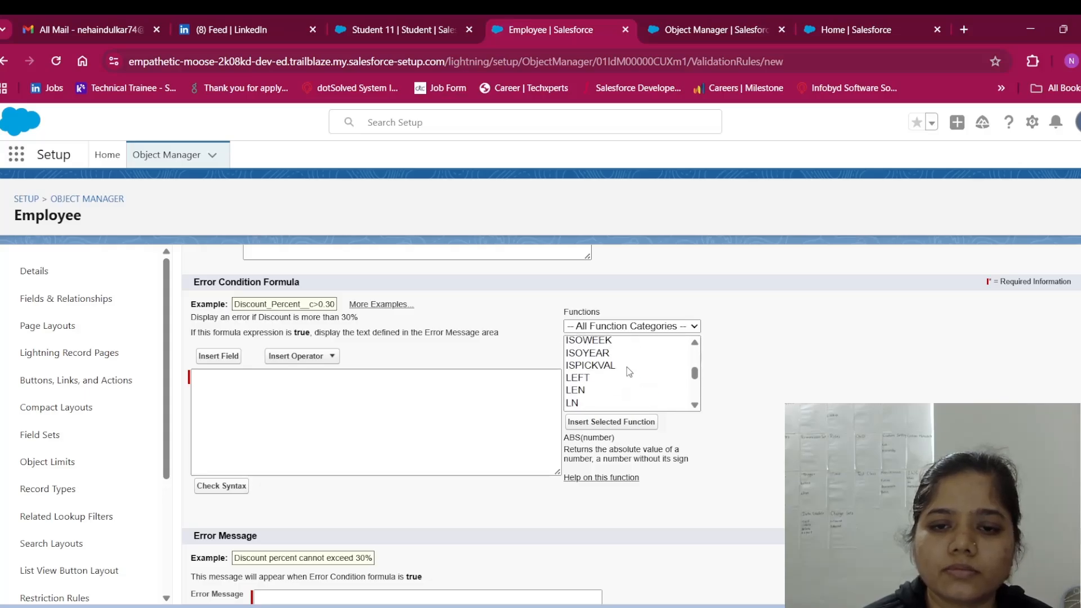
pyautogui.scroll(1, 602, 361)
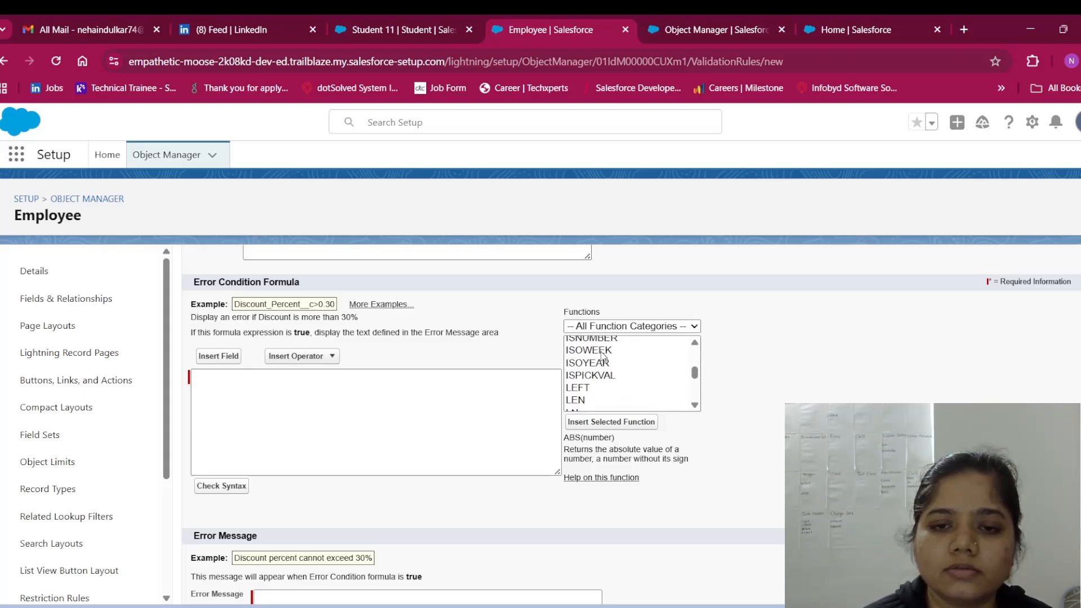
pyautogui.click(607, 376)
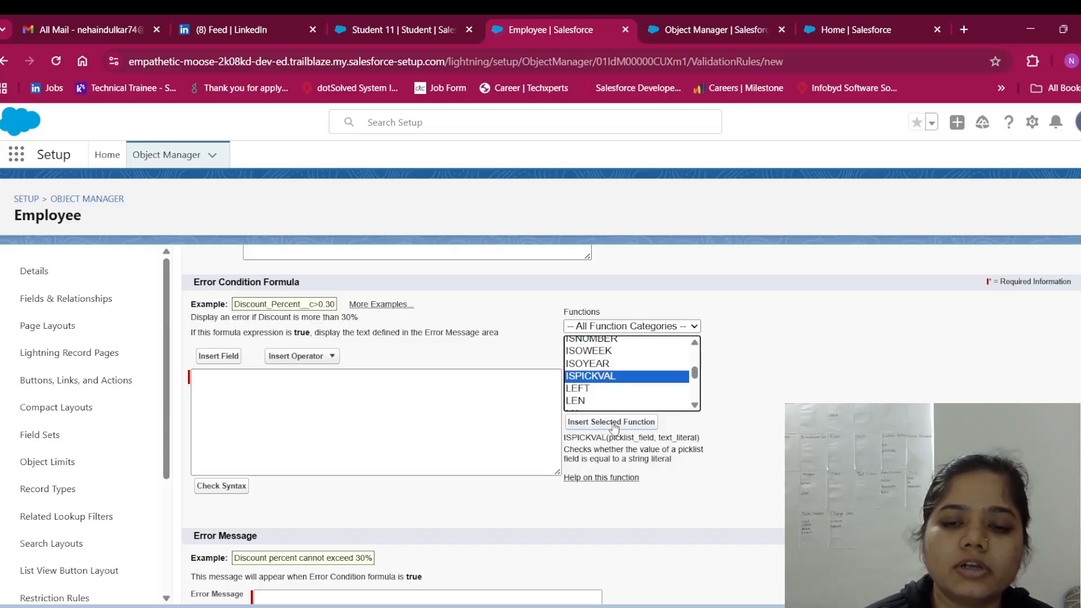
pyautogui.click(613, 423)
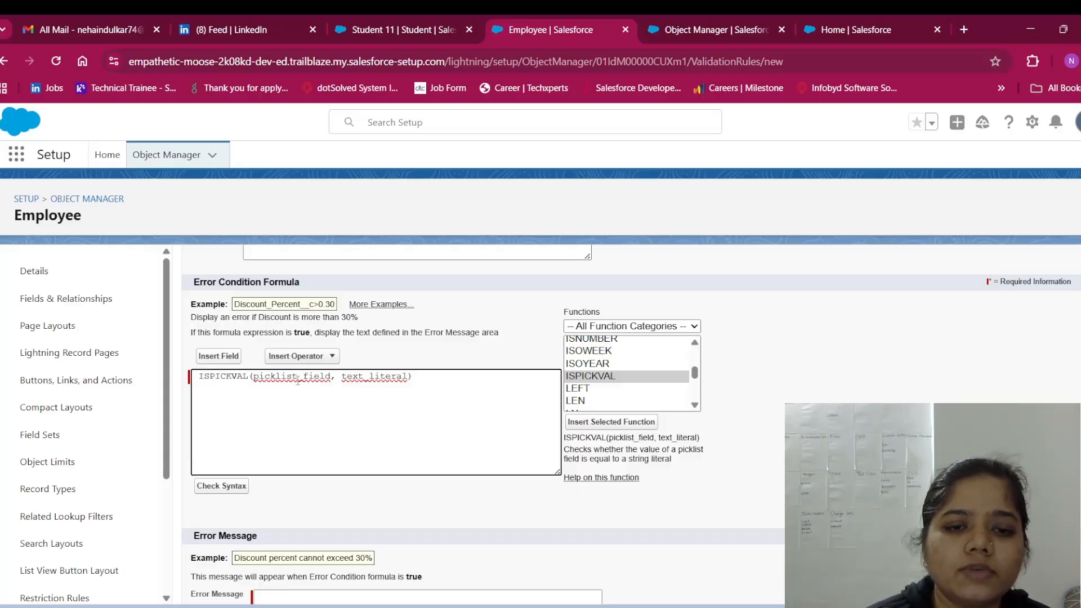
pyautogui.click(230, 358)
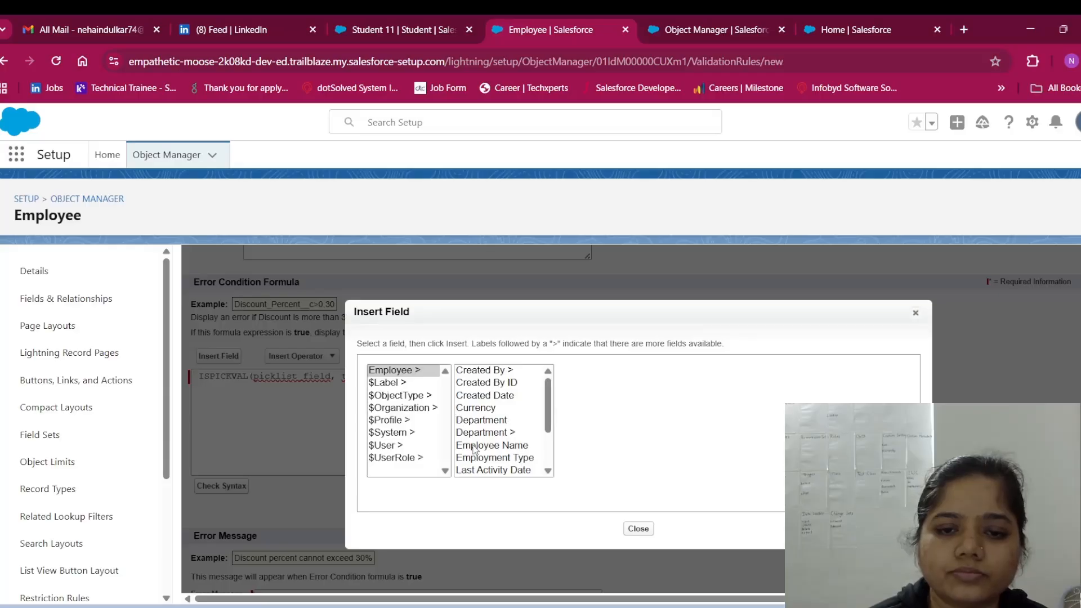
# Insert the Employment Type field into ISPICKVAL, replacing the picklist_field placeholder.
pyautogui.scroll(-2, 474, 448)
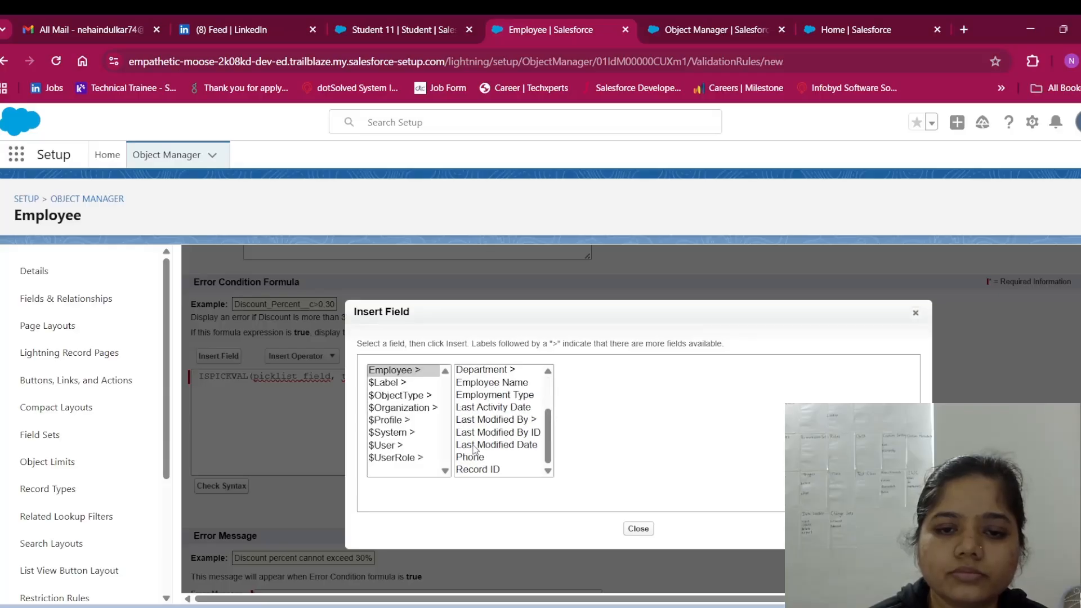
pyautogui.click(497, 397)
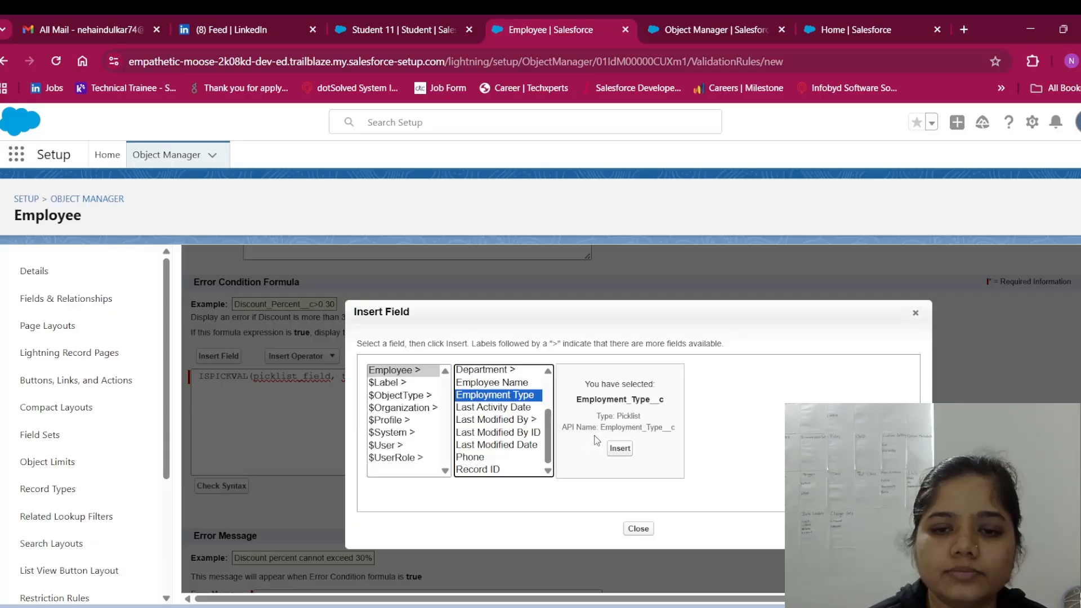
pyautogui.click(620, 450)
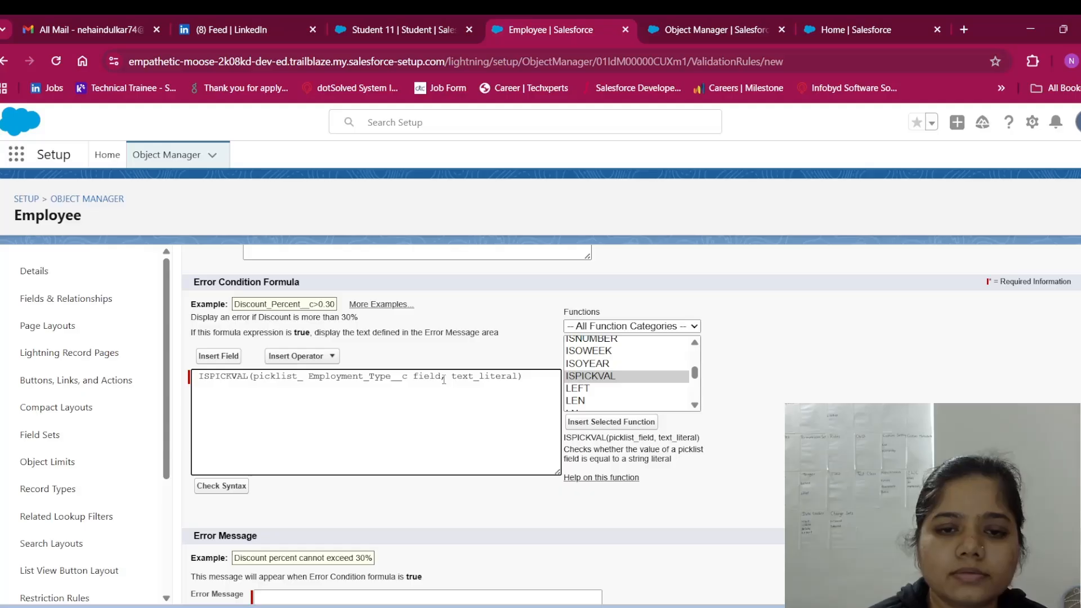
pyautogui.moveTo(441, 376)
pyautogui.mouseDown()
pyautogui.moveTo(369, 374)
pyautogui.moveTo(391, 385)
pyautogui.moveTo(398, 412)
pyautogui.mouseUp()
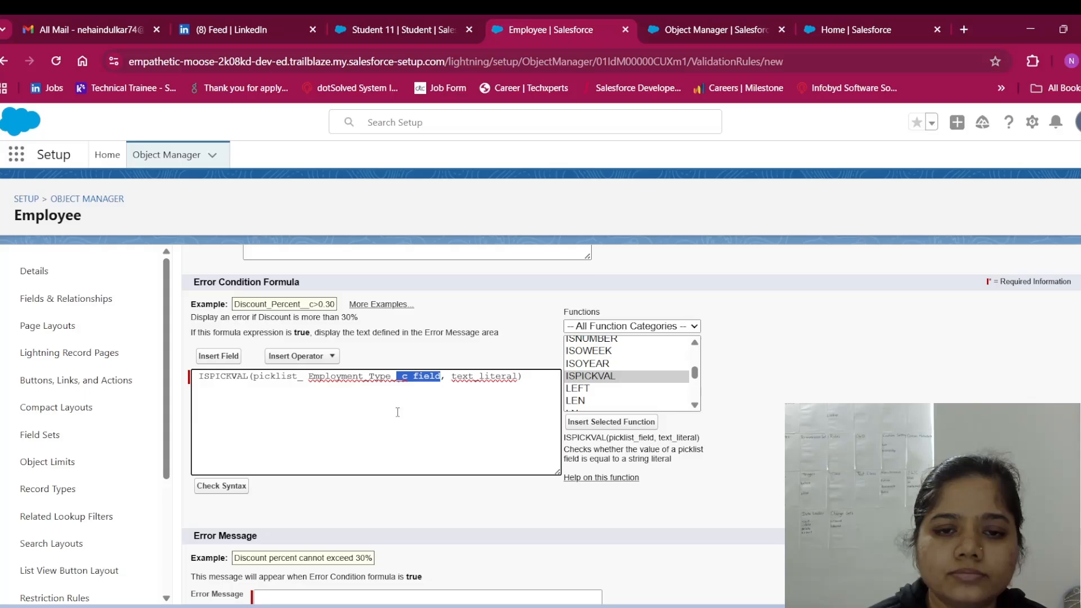
pyautogui.click(397, 412)
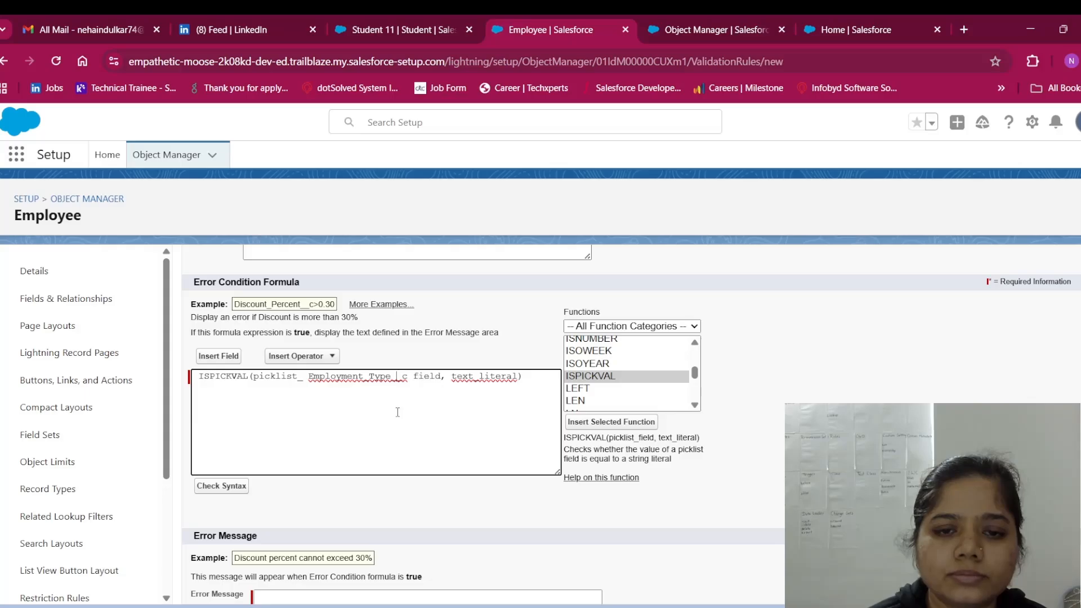
pyautogui.click(440, 379)
pyautogui.press('BackSpace')
pyautogui.press('BackSpace')
pyautogui.press('BackSpace')
pyautogui.press('BackSpace')
pyautogui.press('BackSpace')
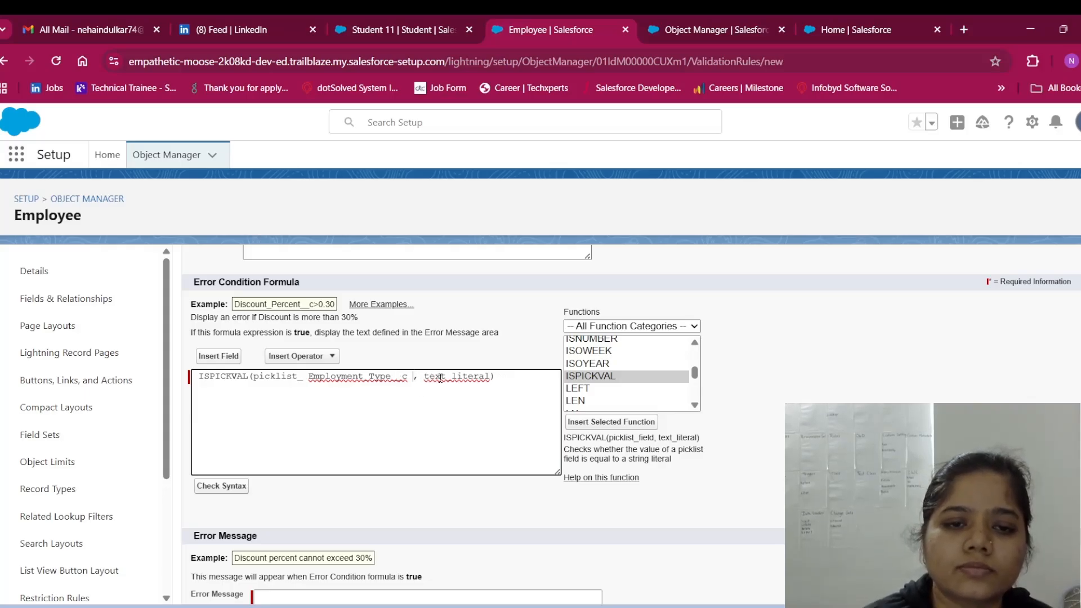
pyautogui.click(308, 379)
pyautogui.press('BackSpace')
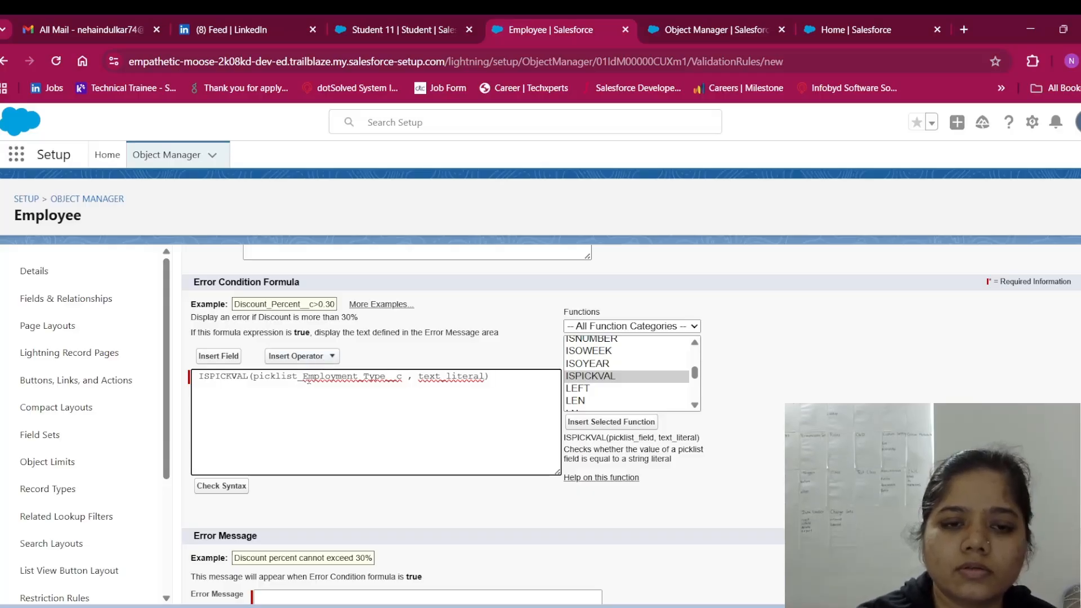
pyautogui.press('BackSpace')
pyautogui.press('BackSpace')
pyautogui.press('BackSpace')
pyautogui.press('BackSpace')
pyautogui.press('BackSpace')
pyautogui.press('BackSpace')
pyautogui.press('BackSpace')
pyautogui.press('BackSpace')
pyautogui.press('BackSpace')
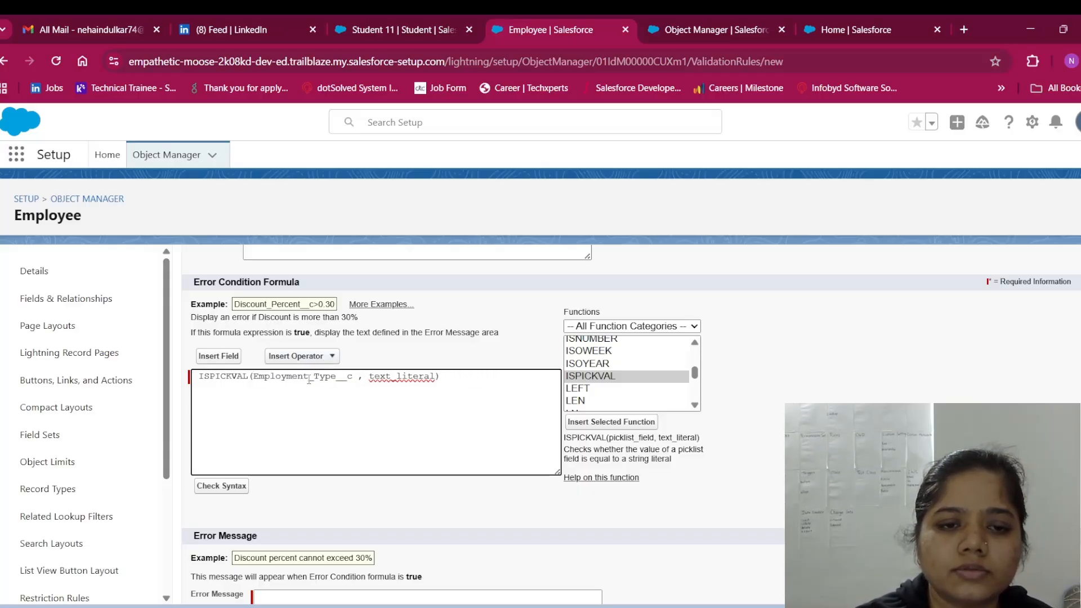
# Replace text_literal with "" and confirm the formula passes Check Syntax with no errors.
pyautogui.click(433, 378)
pyautogui.press('BackSpace')
pyautogui.press('BackSpace')
pyautogui.press('BackSpace')
pyautogui.press('BackSpace')
pyautogui.press('BackSpace')
pyautogui.press('BackSpace')
pyautogui.press('BackSpace')
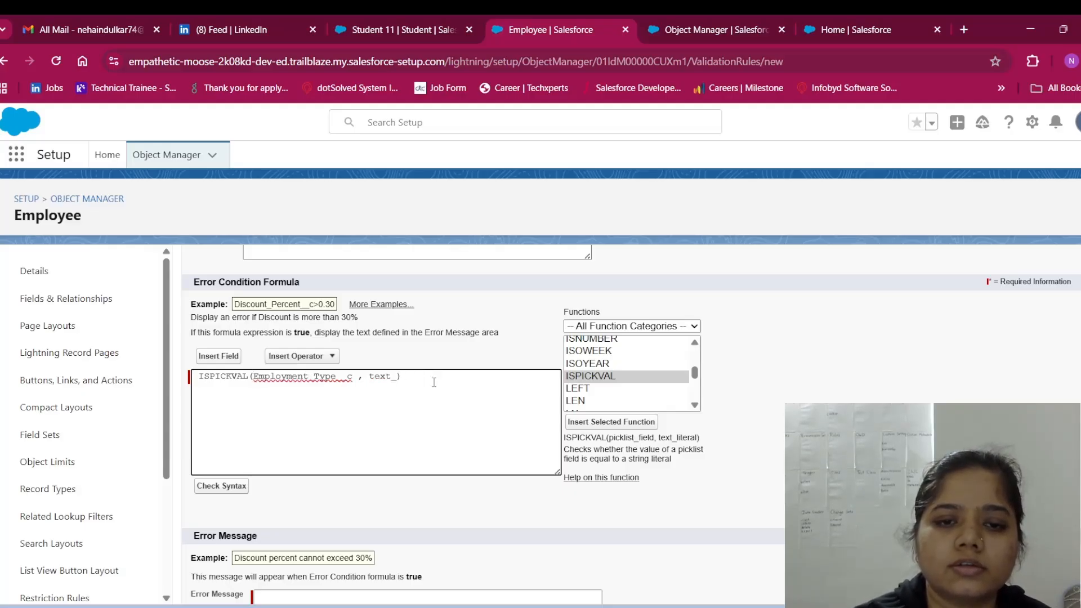
pyautogui.press('BackSpace')
pyautogui.press('BackSpace')
pyautogui.press('BackSpace')
pyautogui.press('BackSpace')
pyautogui.press('BackSpace')
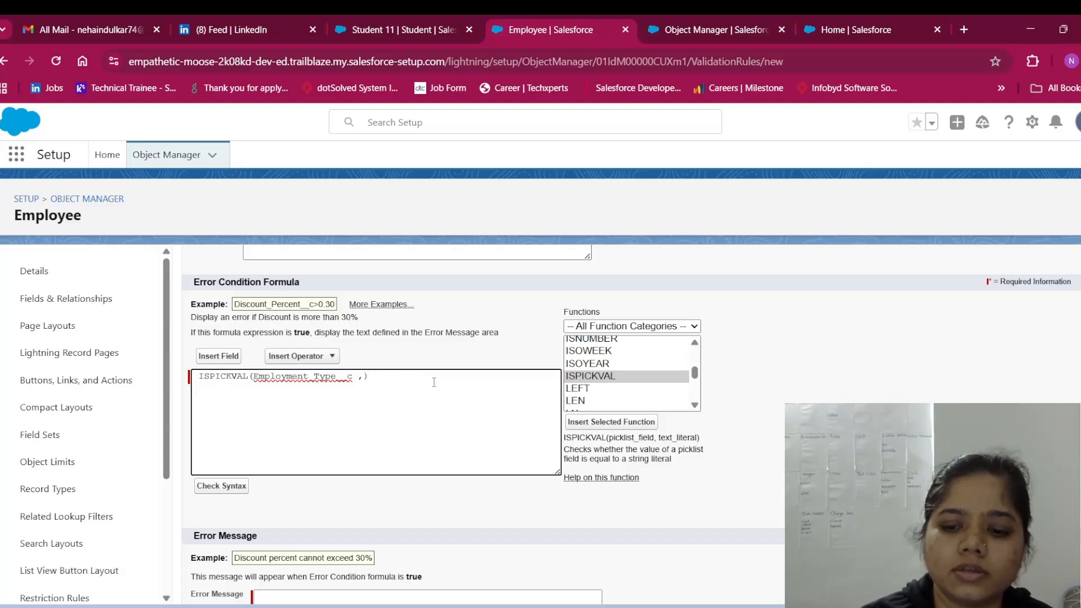
pyautogui.write('""')
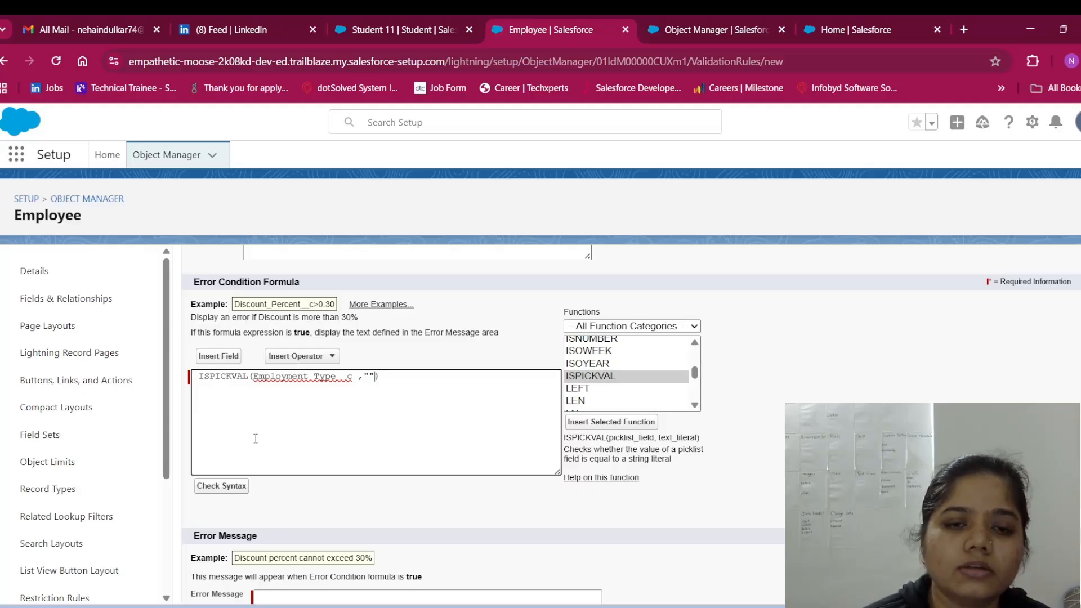
pyautogui.click(223, 488)
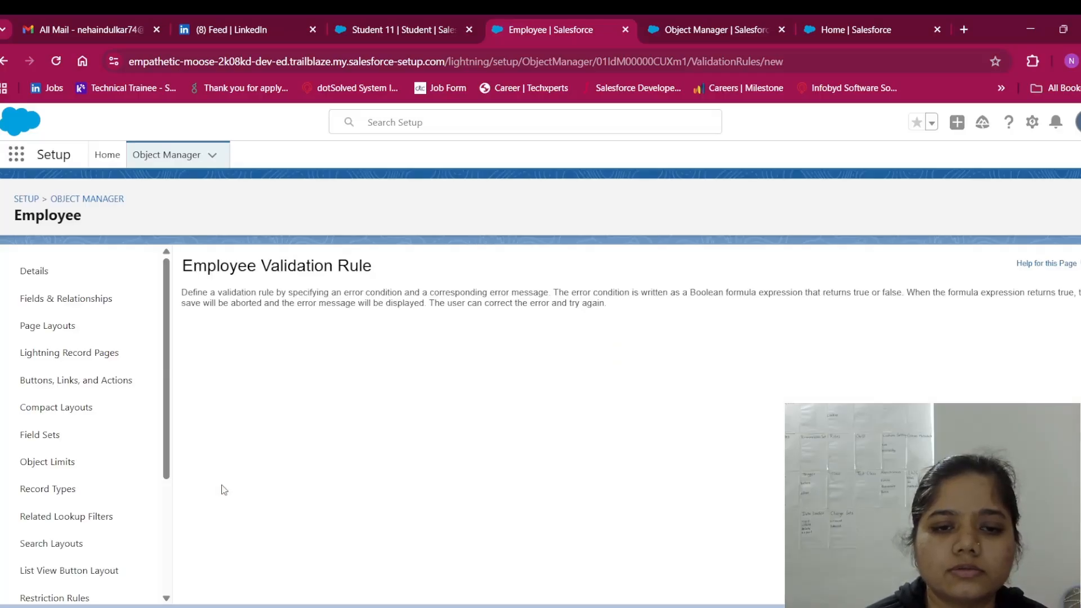
pyautogui.scroll(-2, 223, 485)
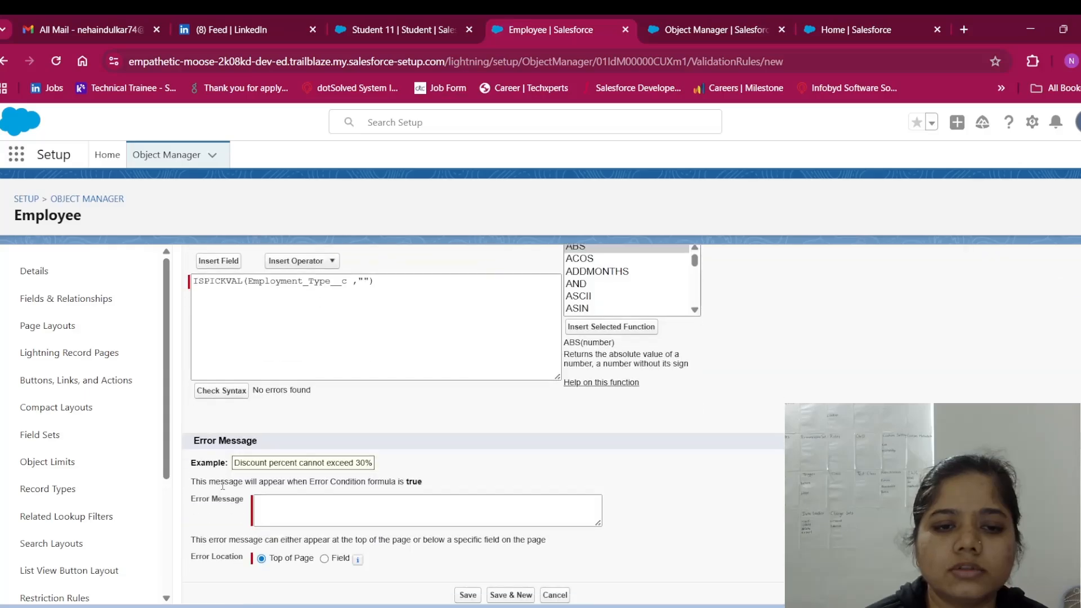
# Save the rule with error message 'Choose One Employment Type' shown at the Employment Type field.
pyautogui.click(288, 495)
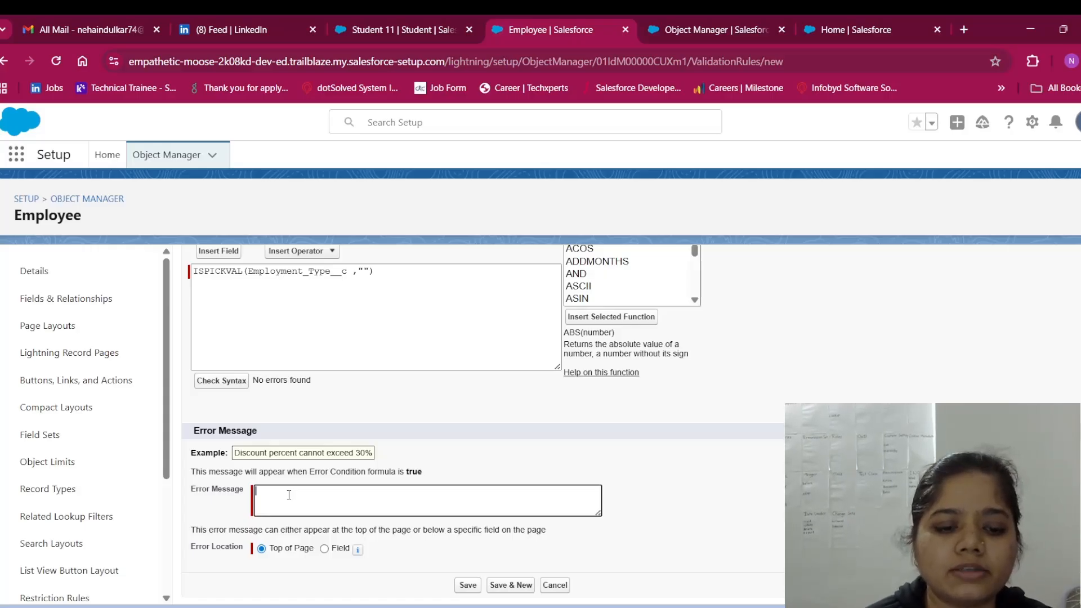
pyautogui.write('D')
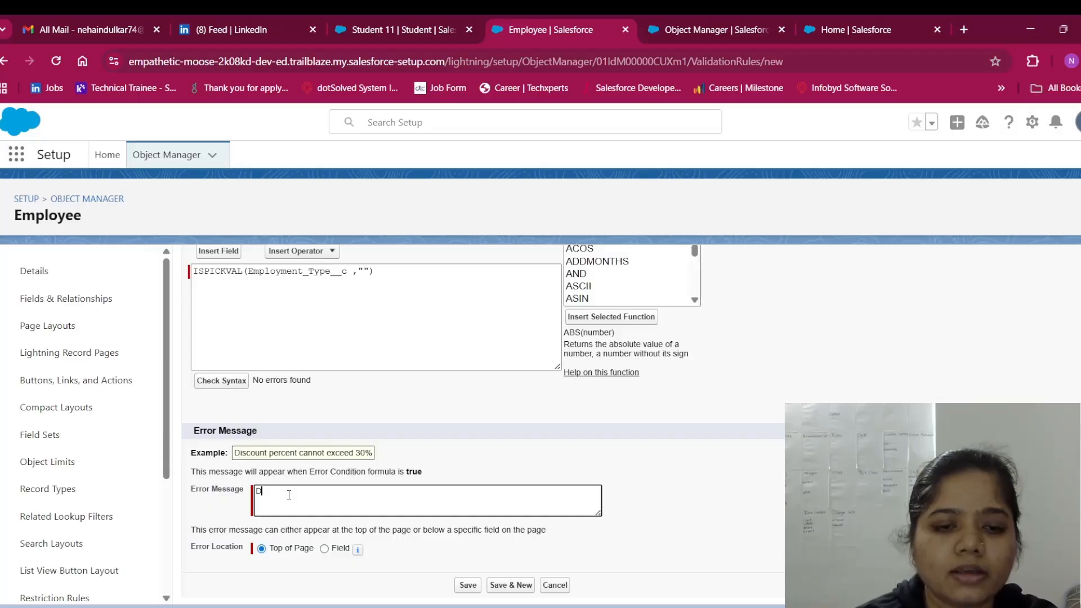
pyautogui.write('Cho')
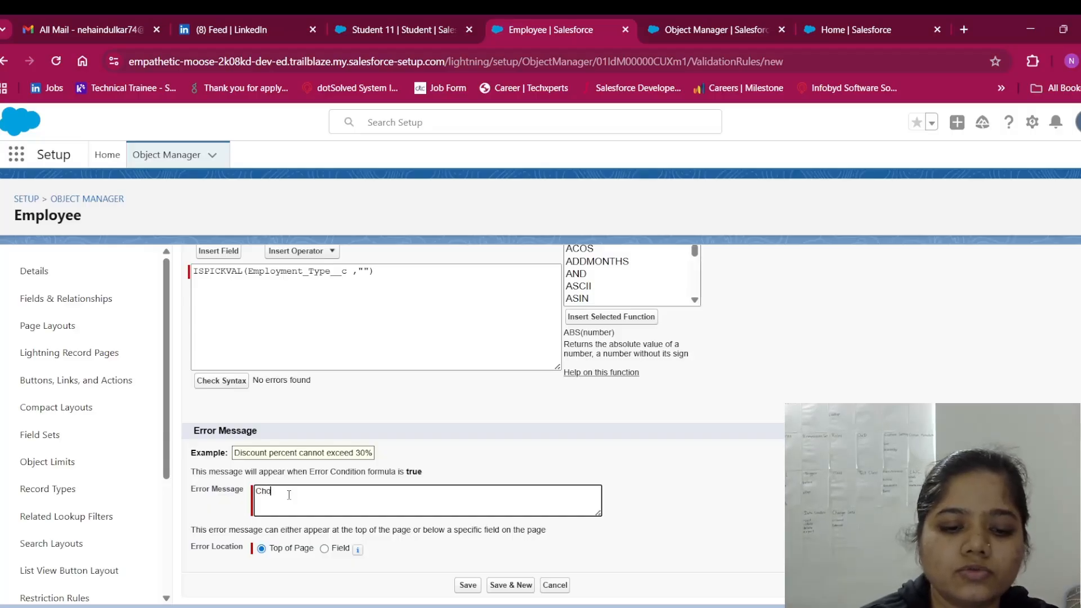
pyautogui.write('ose On')
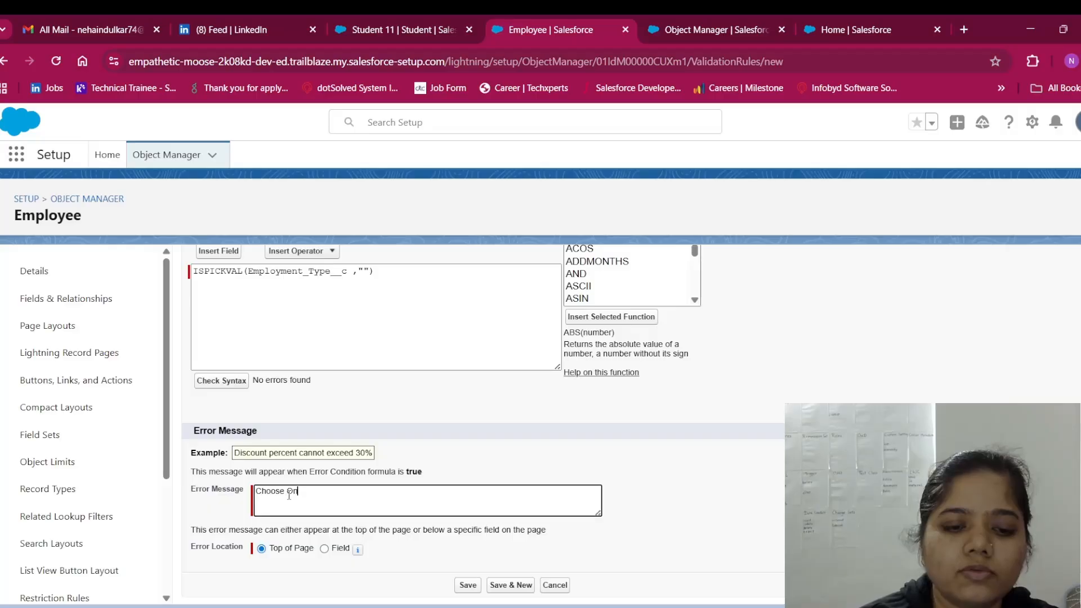
pyautogui.write('e Empl')
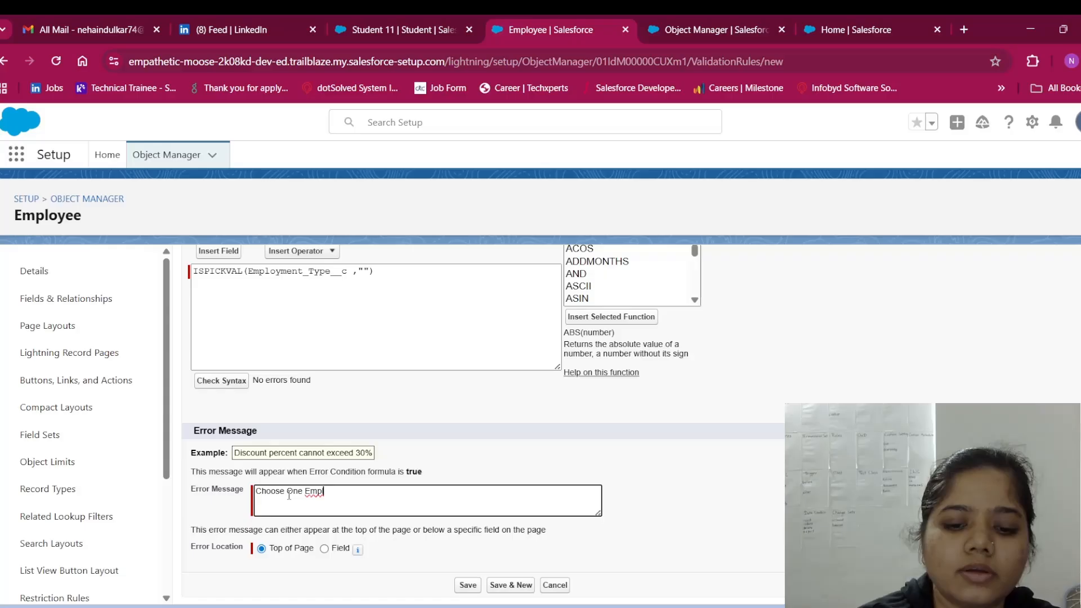
pyautogui.write('oy')
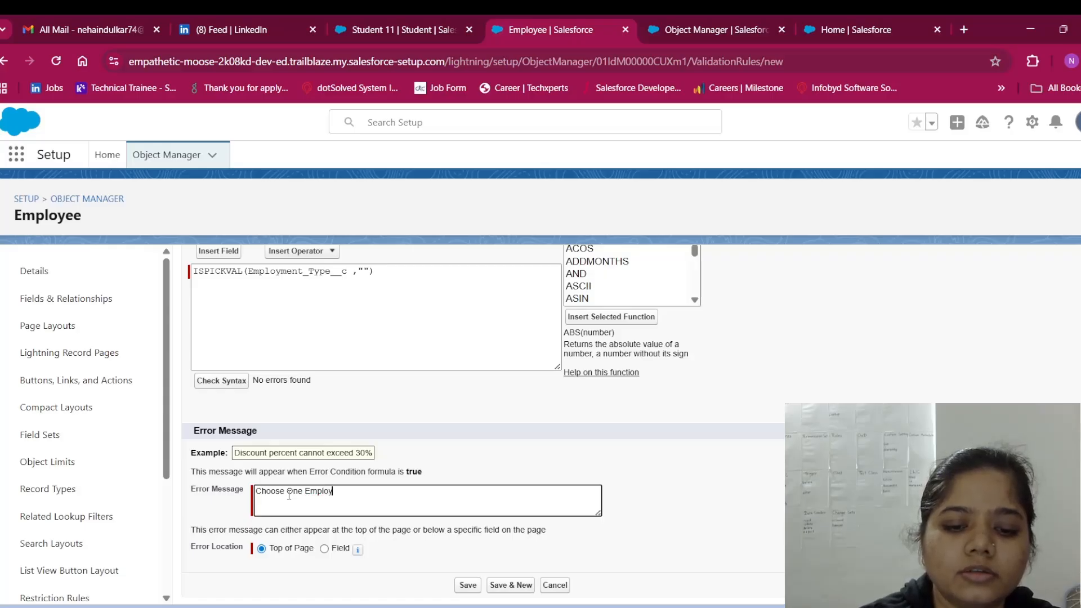
pyautogui.write('ment T')
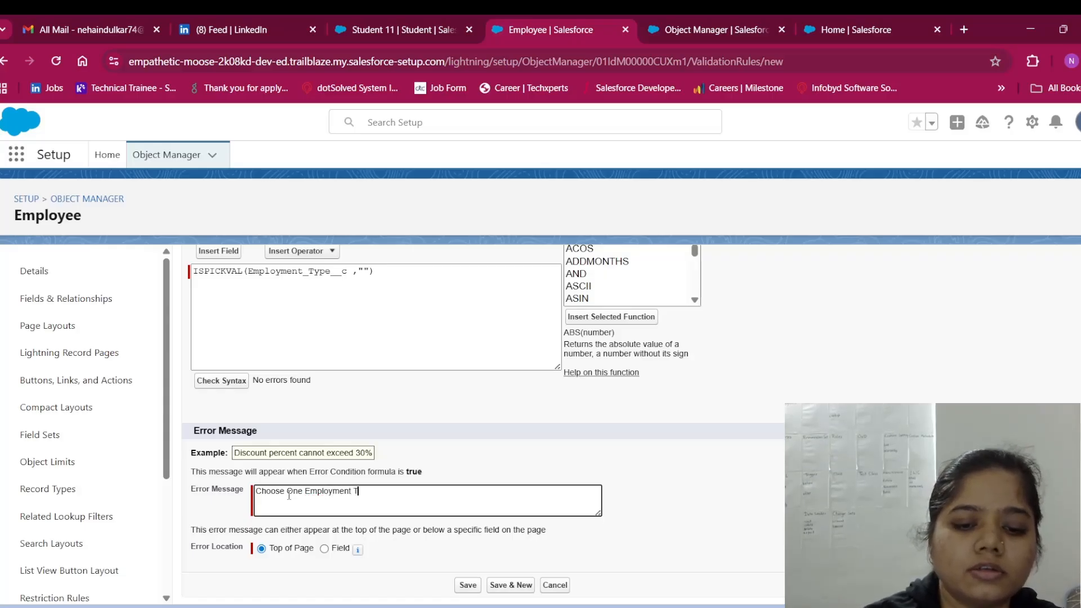
pyautogui.write('ype')
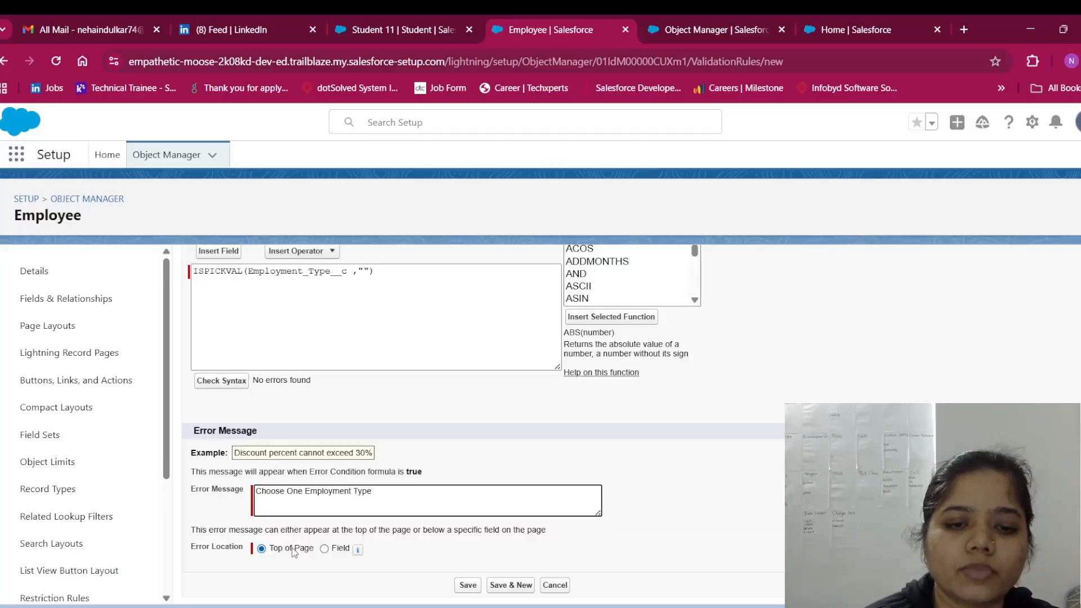
pyautogui.click(325, 549)
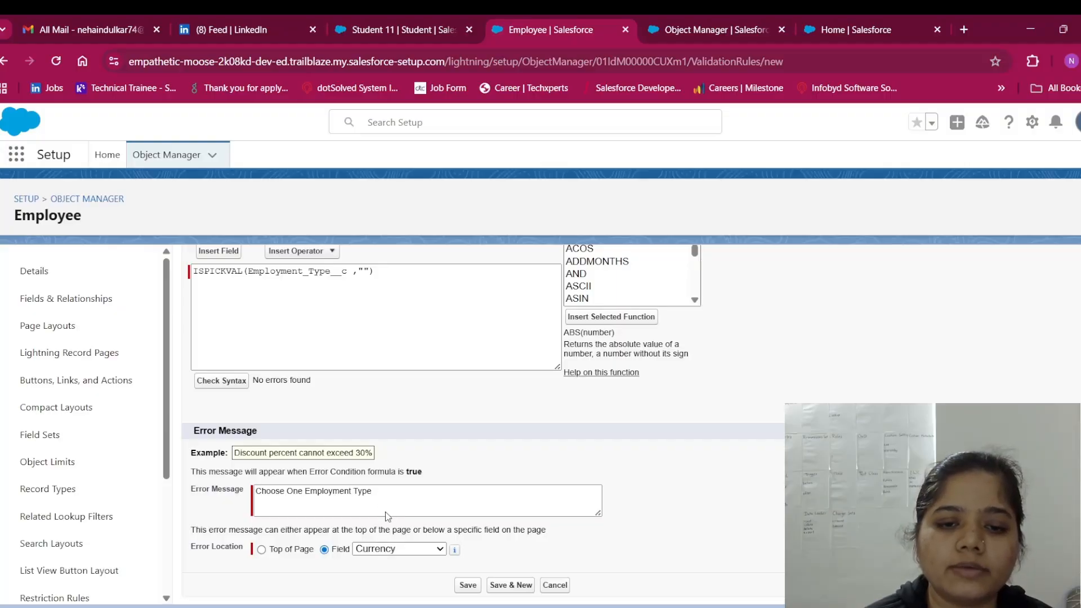
pyautogui.click(398, 548)
pyautogui.click(465, 585)
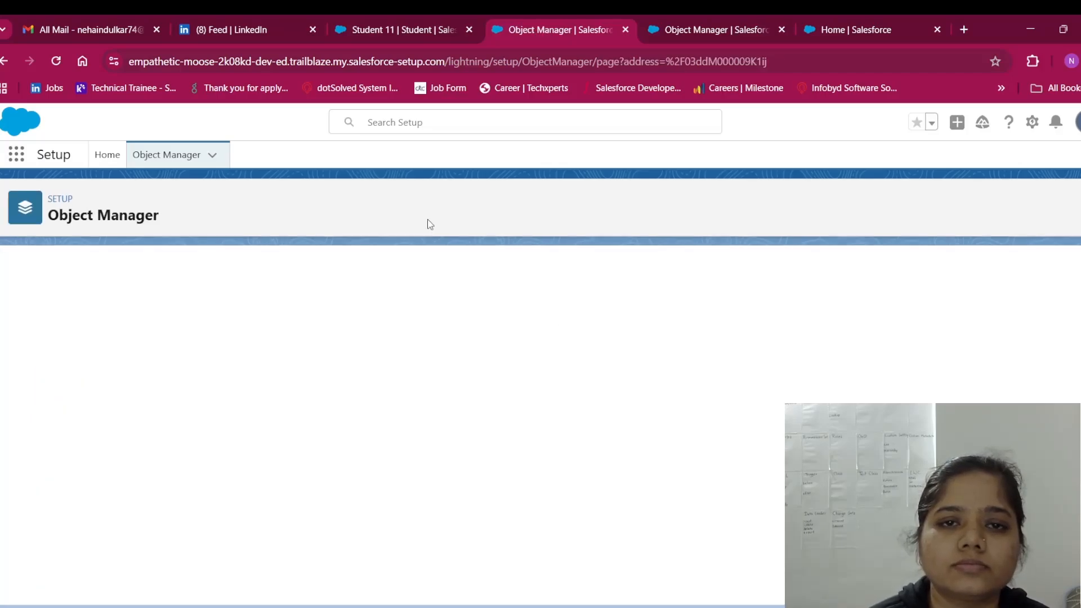
pyautogui.click(433, 14)
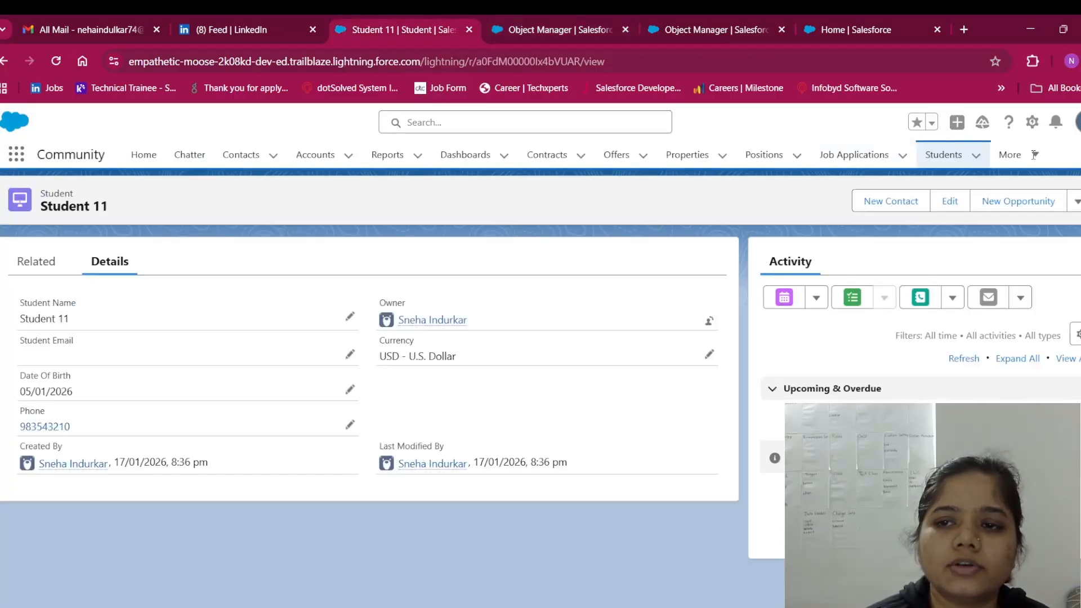
# Go to the Employees list under More, showing Emp 1 through Emp 4.
pyautogui.click(1007, 155)
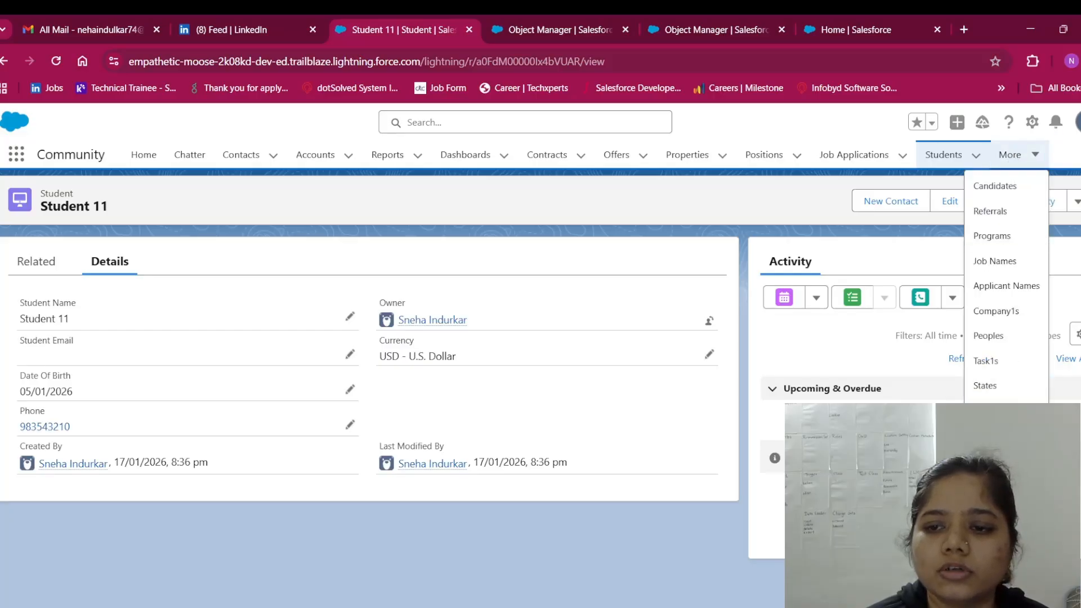
pyautogui.click(1006, 410)
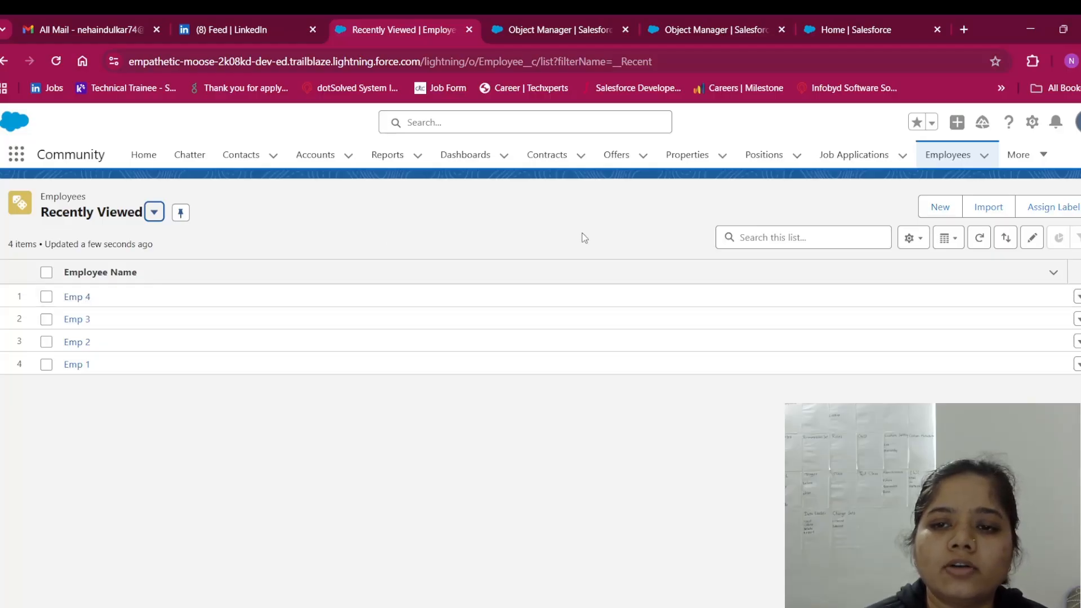
pyautogui.click(936, 207)
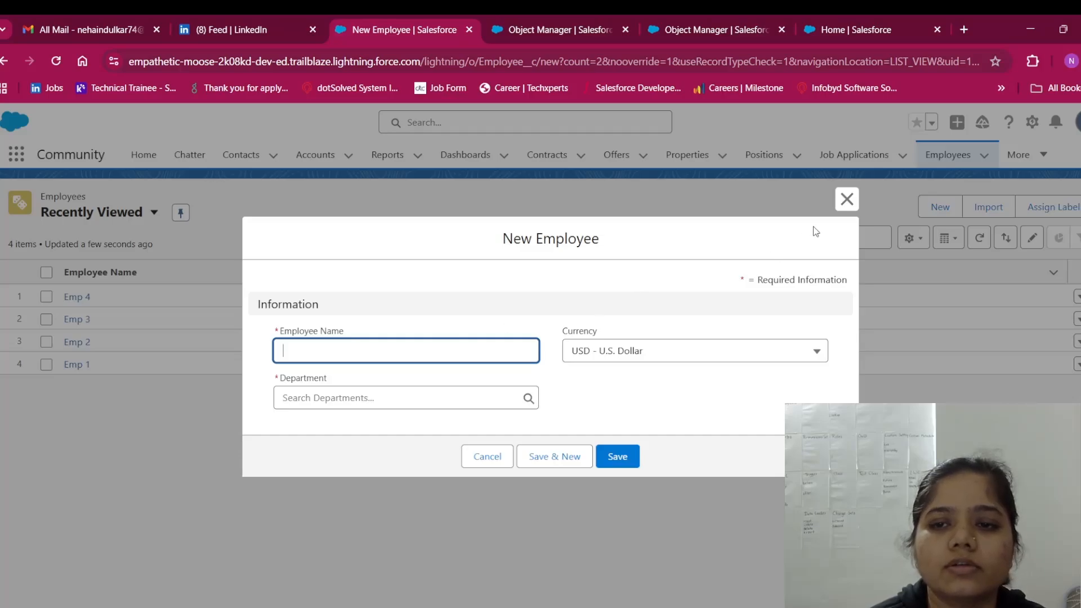
pyautogui.click(846, 203)
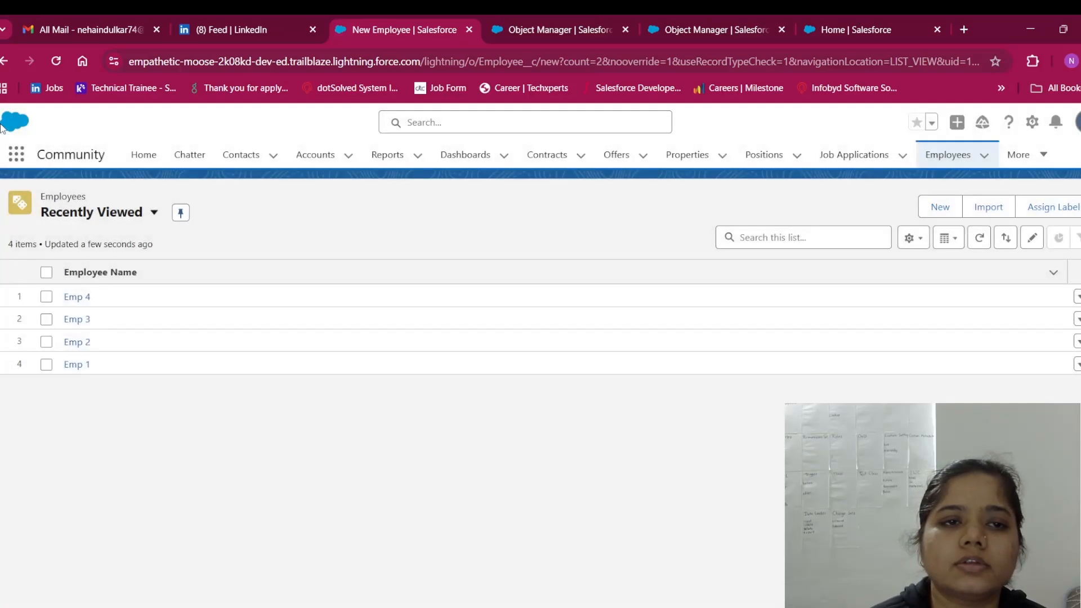
pyautogui.click(56, 61)
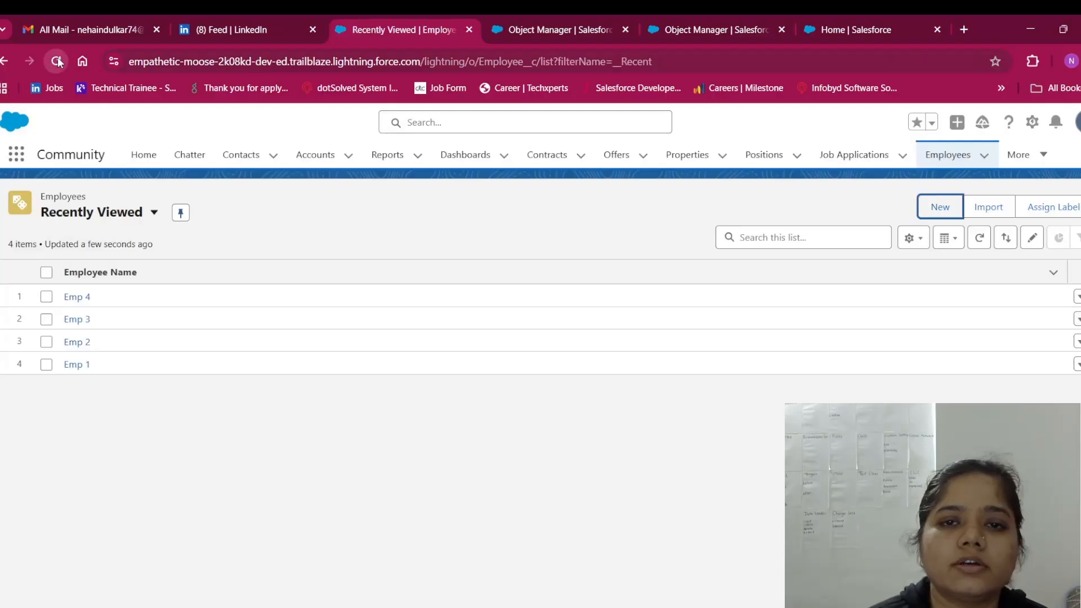
pyautogui.click(548, 22)
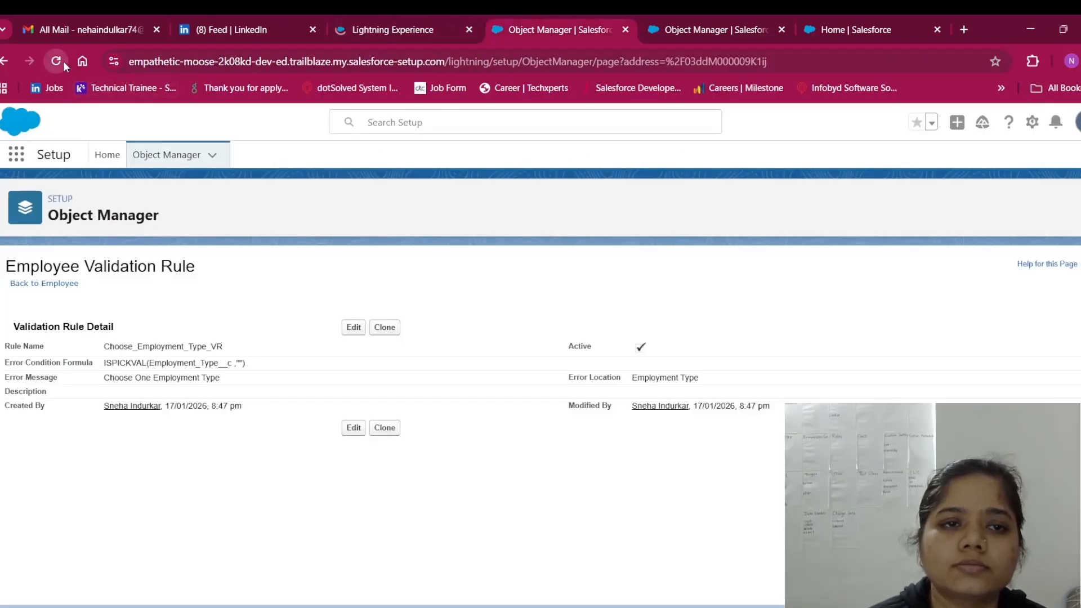
pyautogui.click(63, 60)
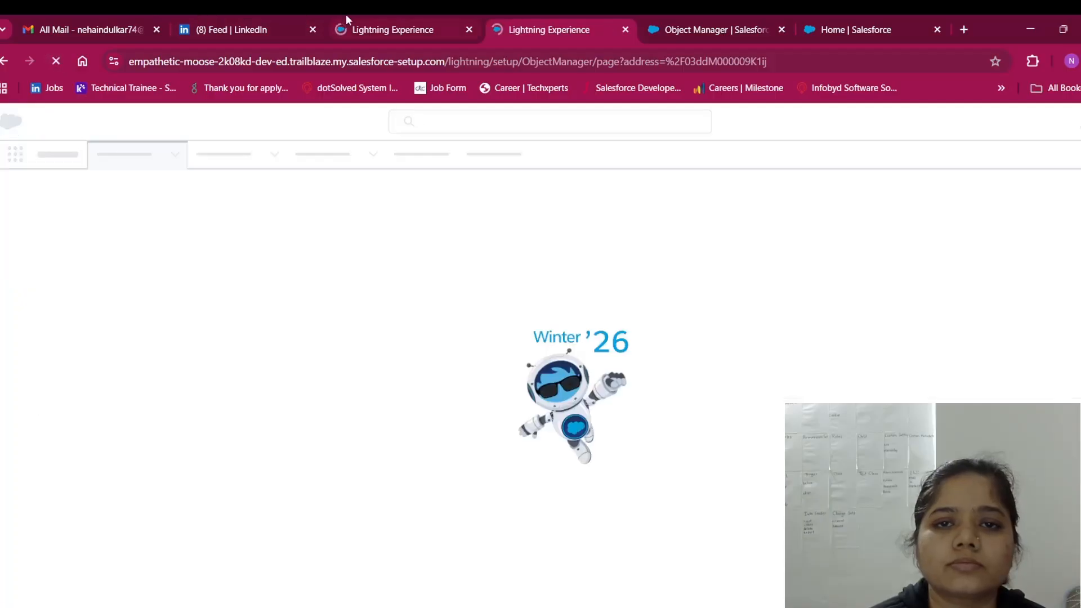
pyautogui.click(347, 21)
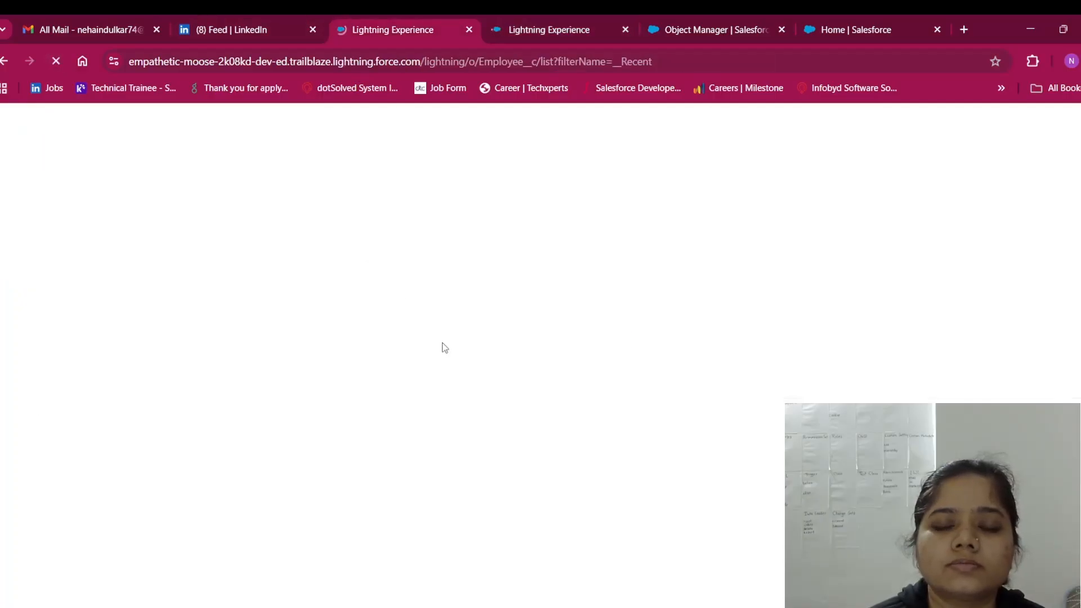
pyautogui.click(548, 18)
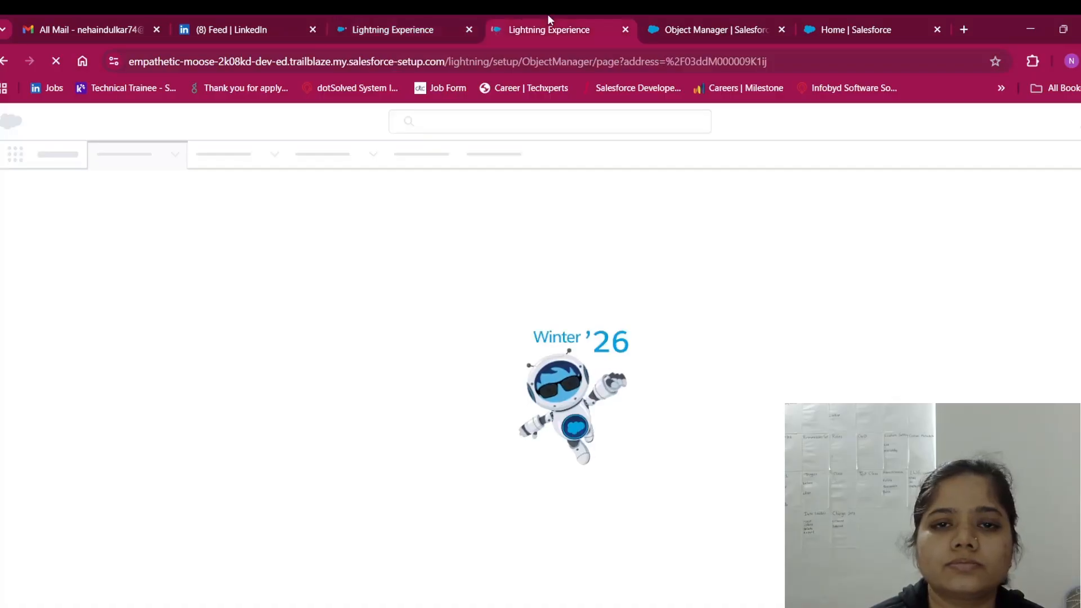
pyautogui.click(397, 18)
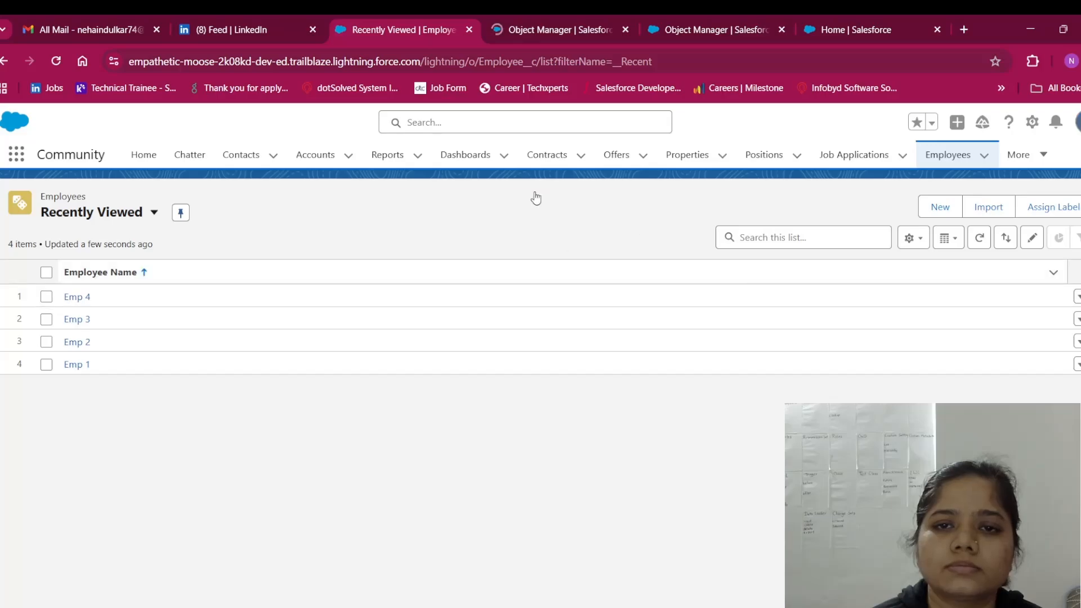
pyautogui.click(532, 15)
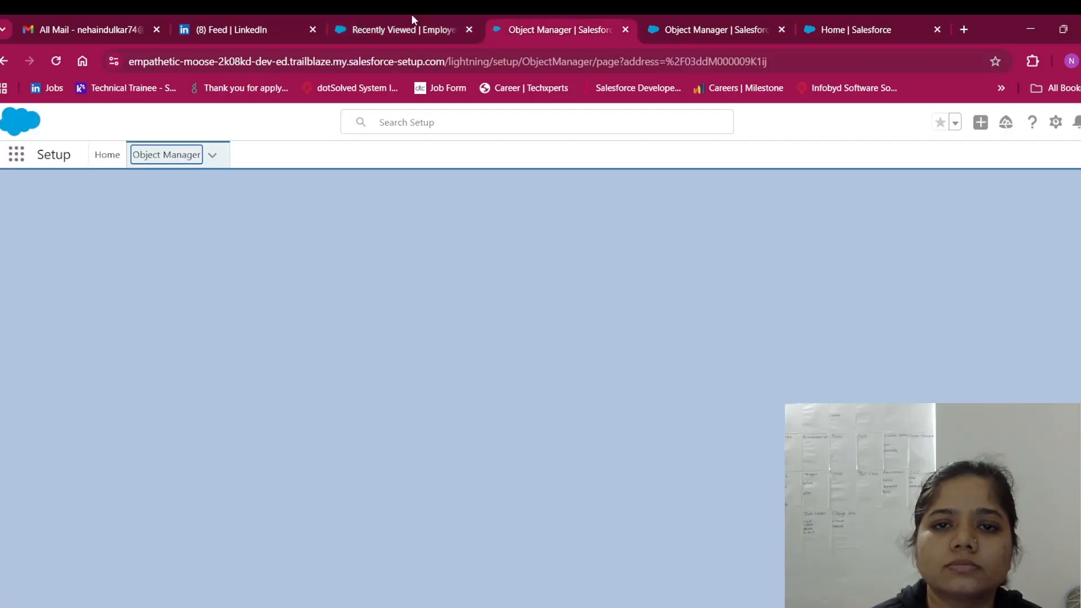
pyautogui.click(411, 15)
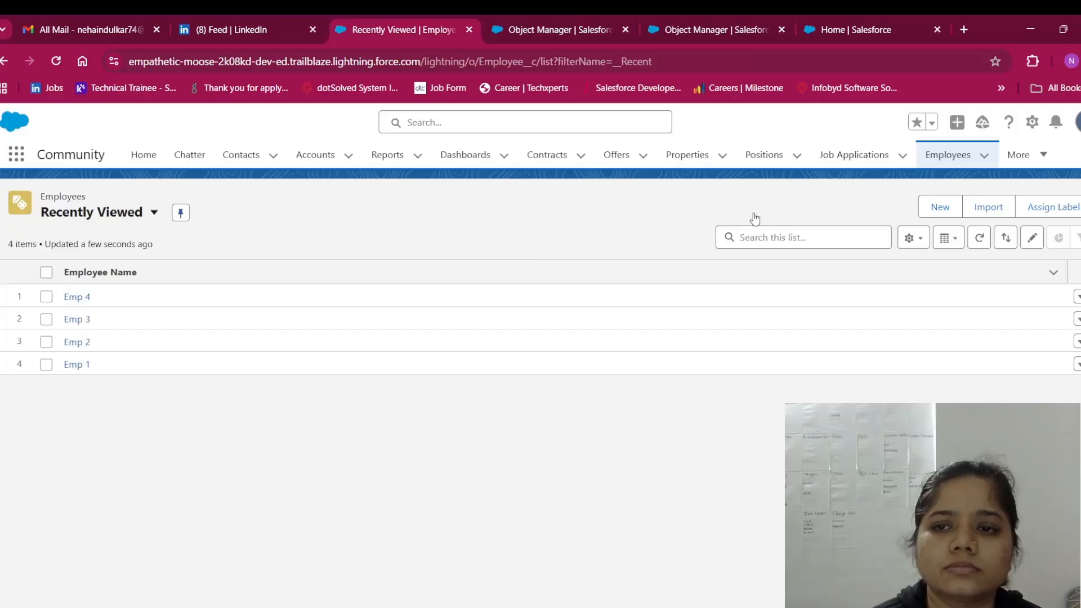
pyautogui.click(930, 210)
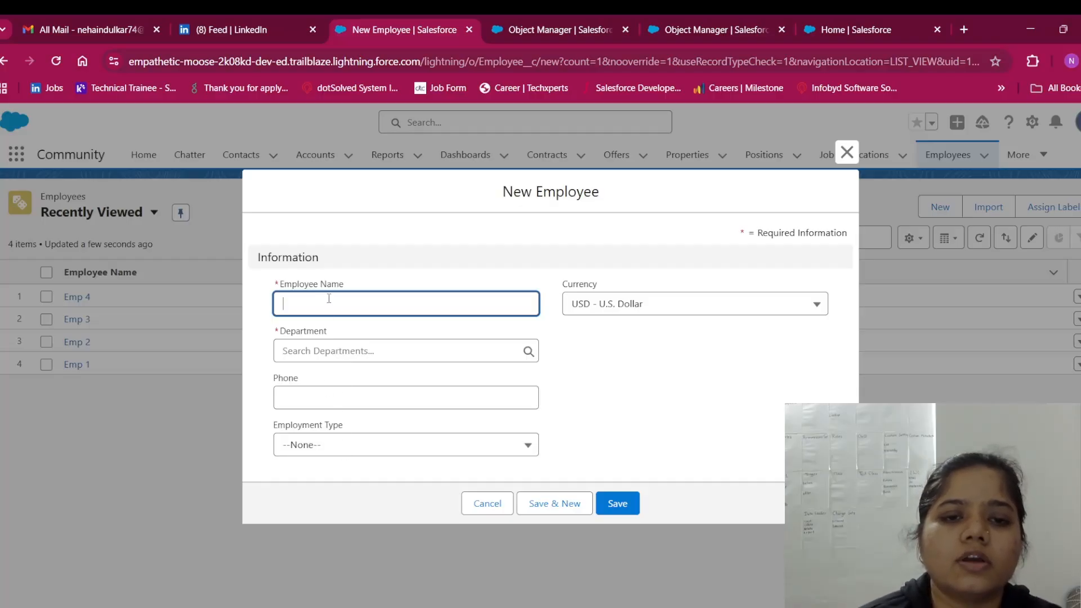
# Enter new employee Emp 5 in the Tech department and confirm saving with blank Employment Type is blocked.
pyautogui.write('Emp')
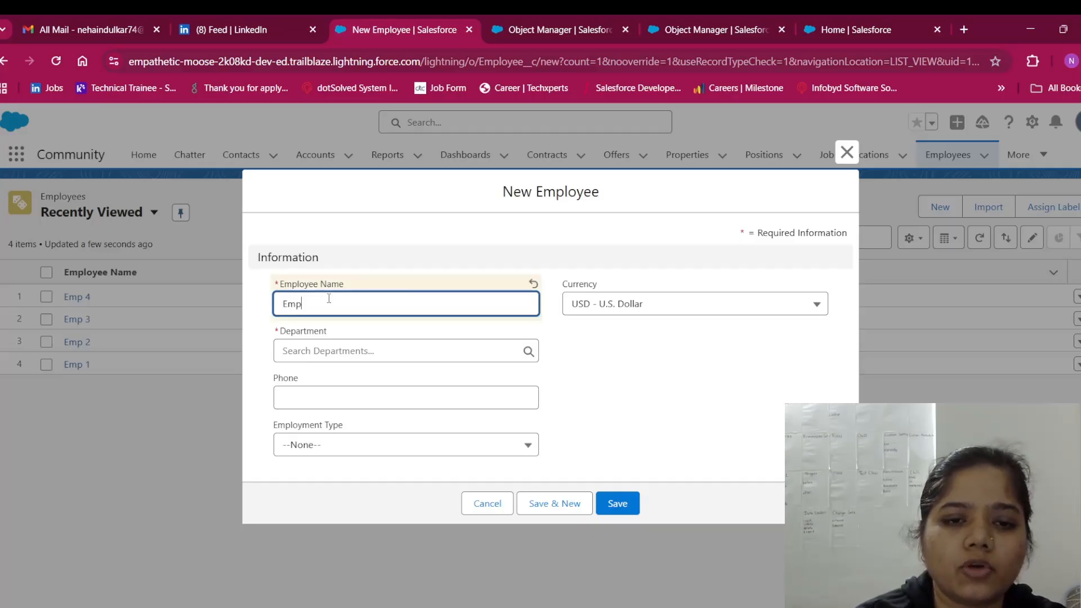
pyautogui.write(' 5')
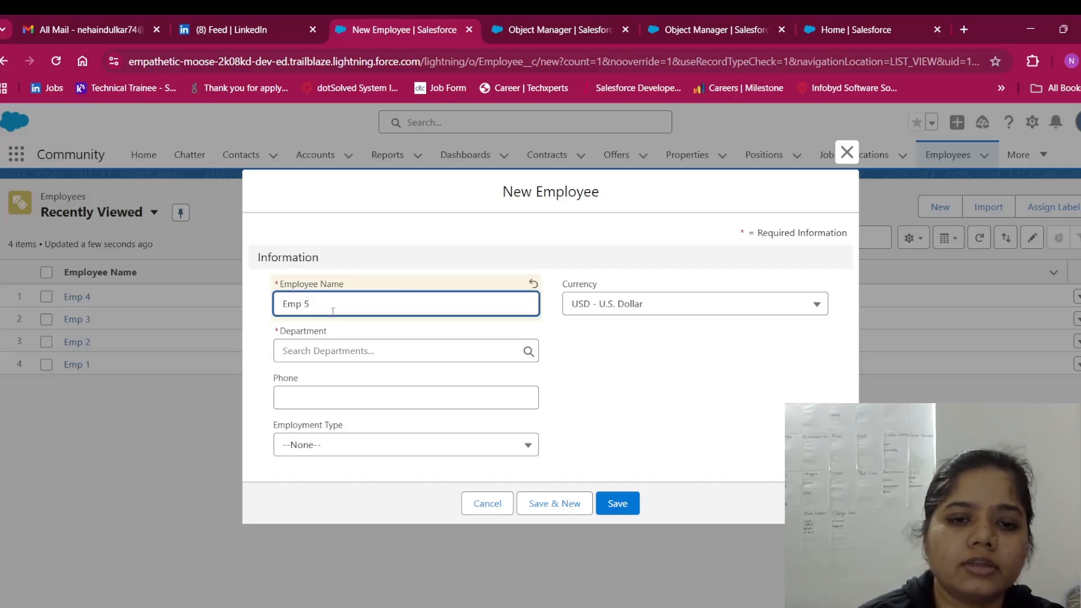
pyautogui.click(348, 354)
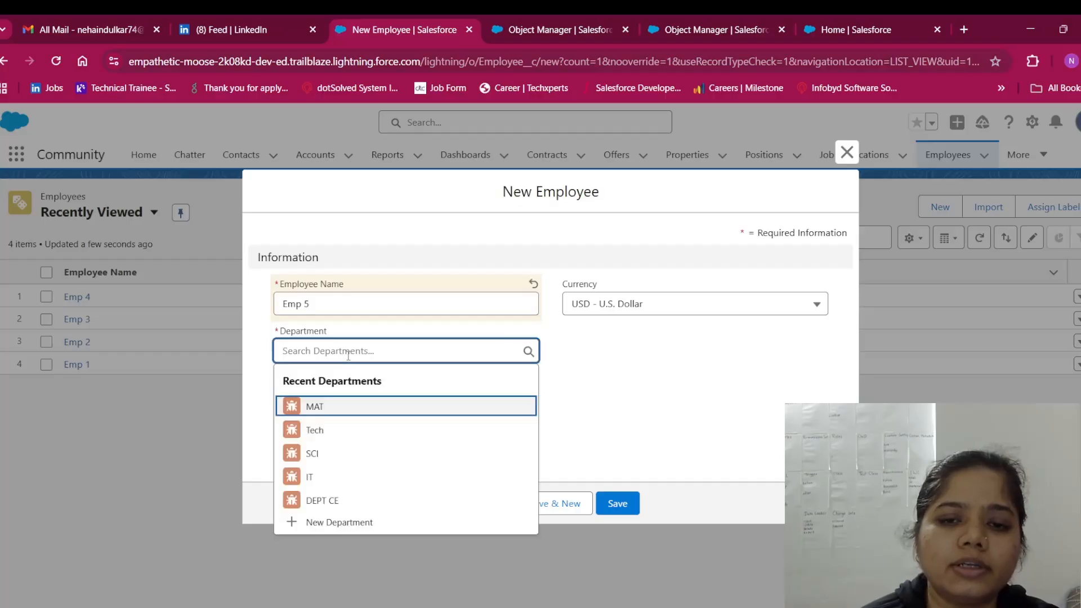
pyautogui.click(355, 430)
pyautogui.click(336, 398)
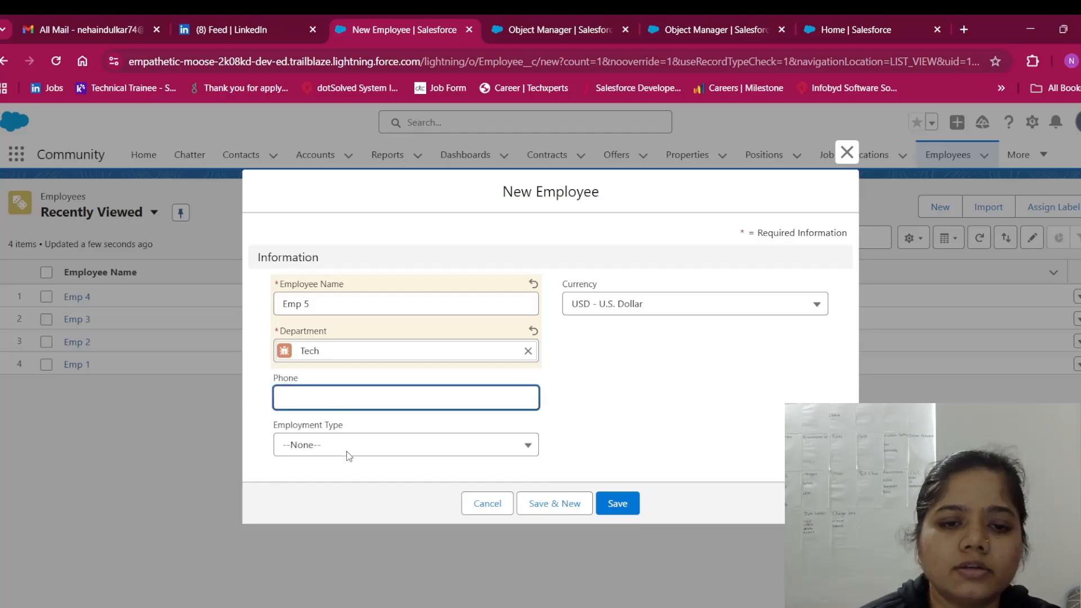
pyautogui.click(327, 456)
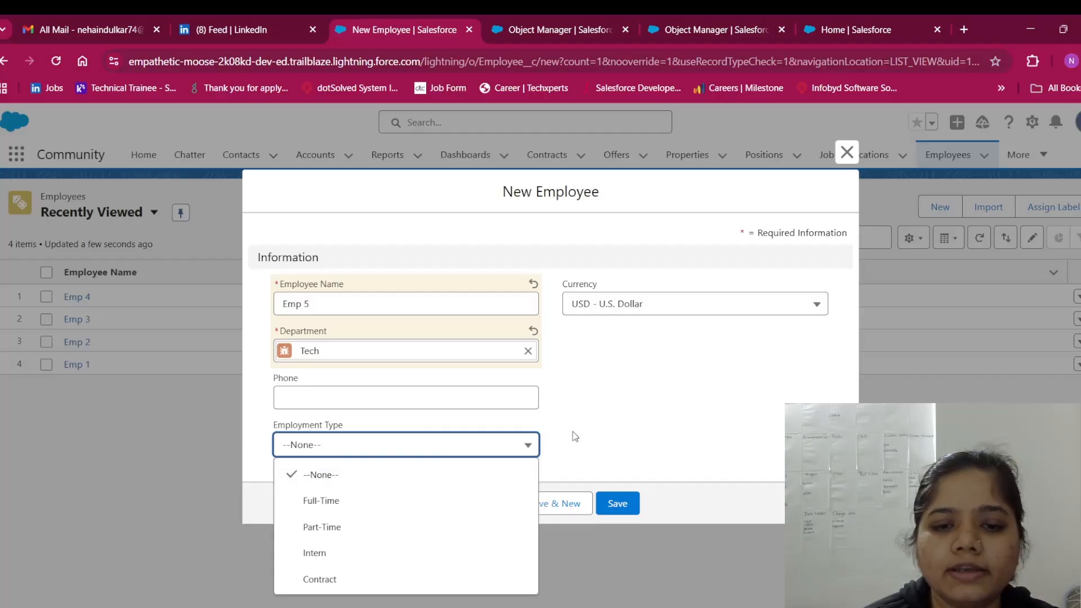
pyautogui.click(614, 502)
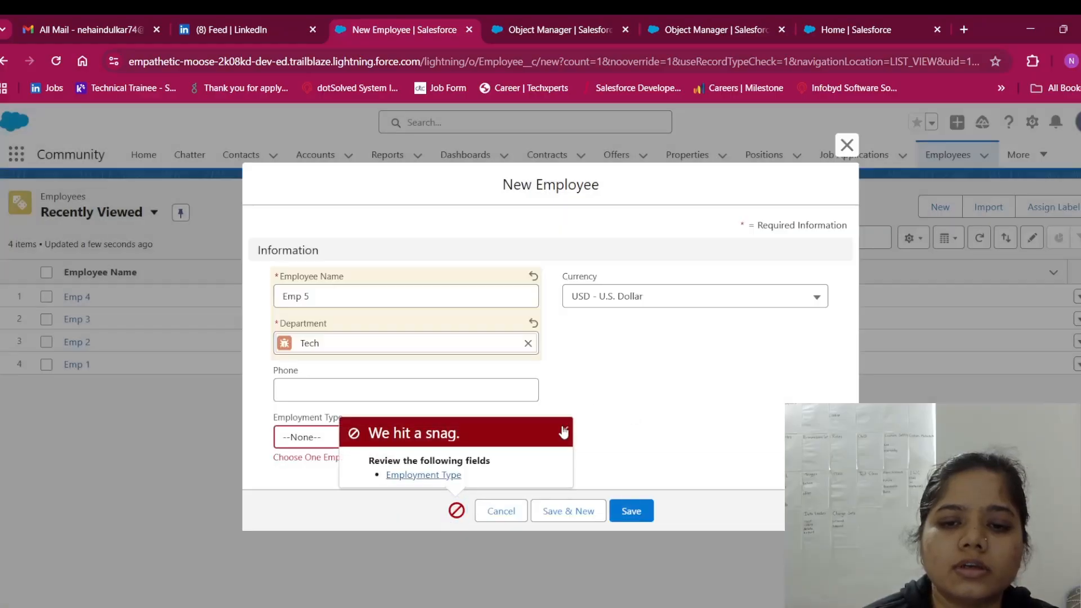
pyautogui.click(563, 432)
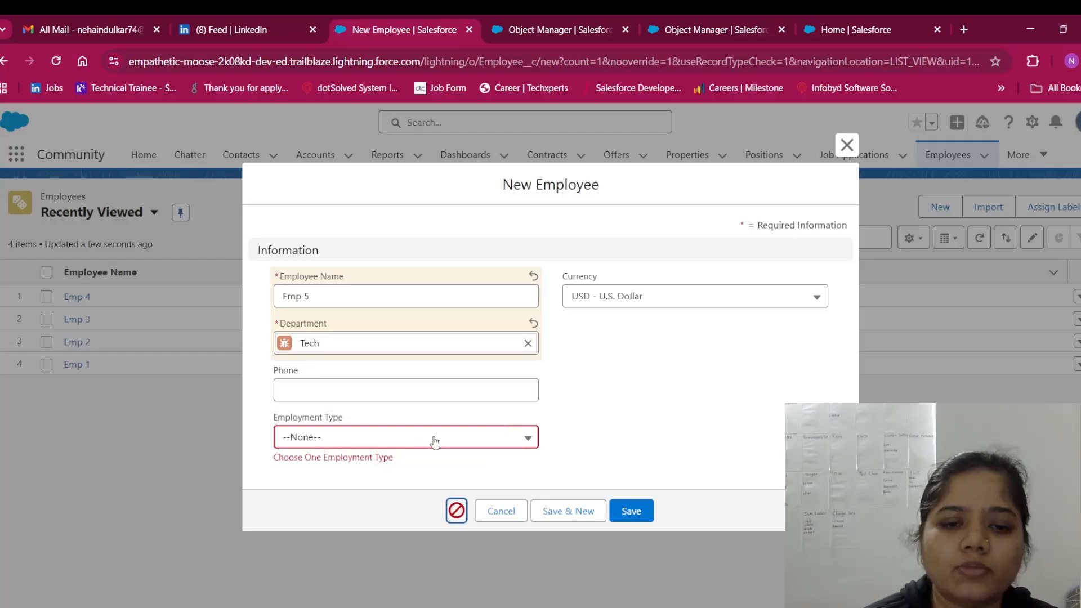
# Set Emp 5's Employment Type to Contract and save the record.
pyautogui.click(479, 442)
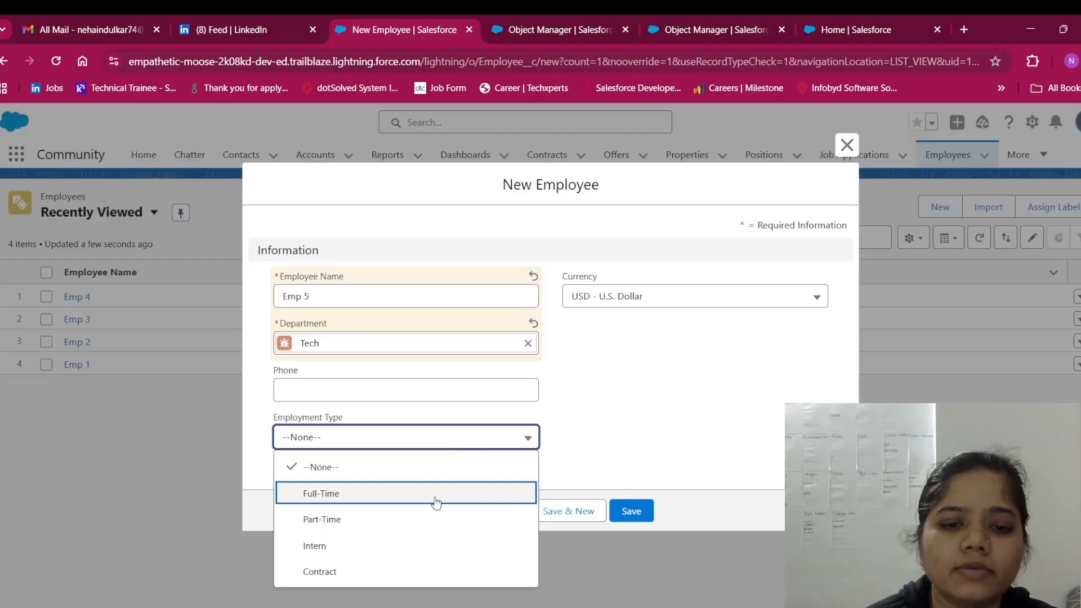
pyautogui.click(448, 572)
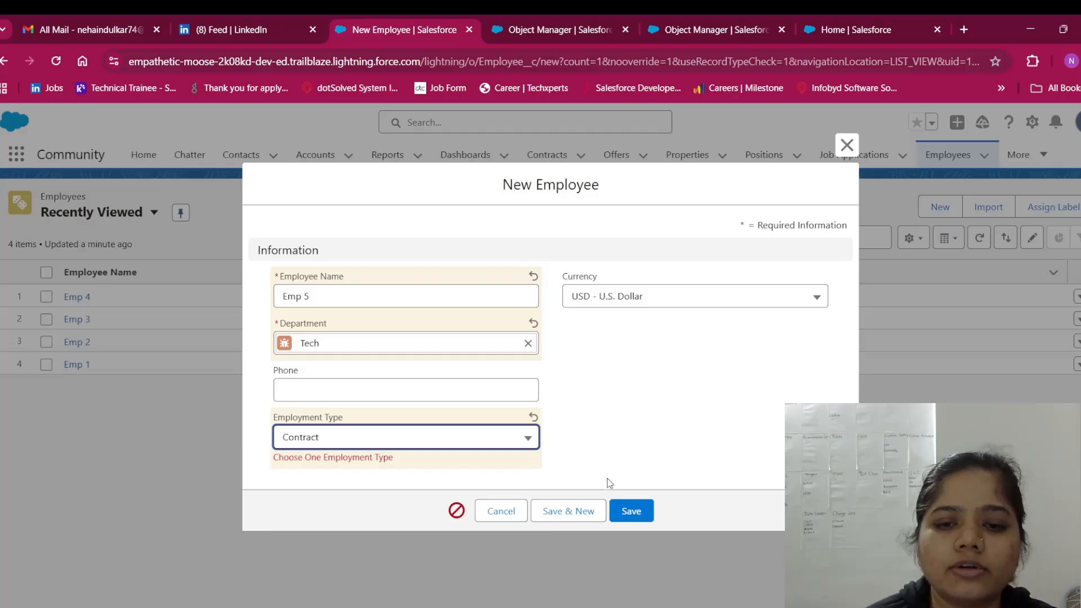
pyautogui.click(631, 511)
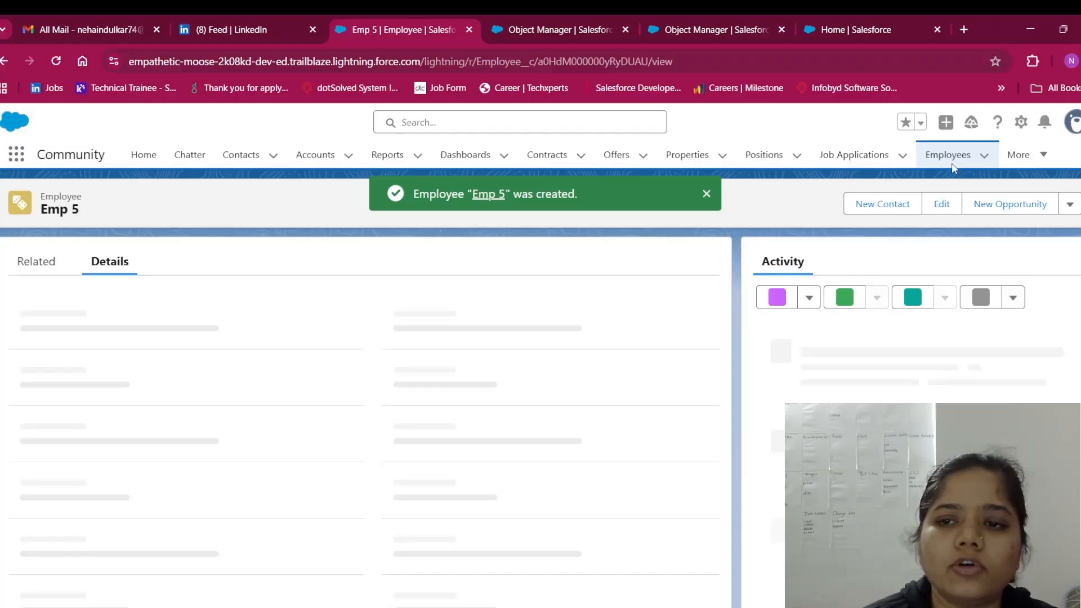
# Open Emp 4 and confirm saving with Employment Type --None-- triggers the validation error.
pyautogui.click(949, 160)
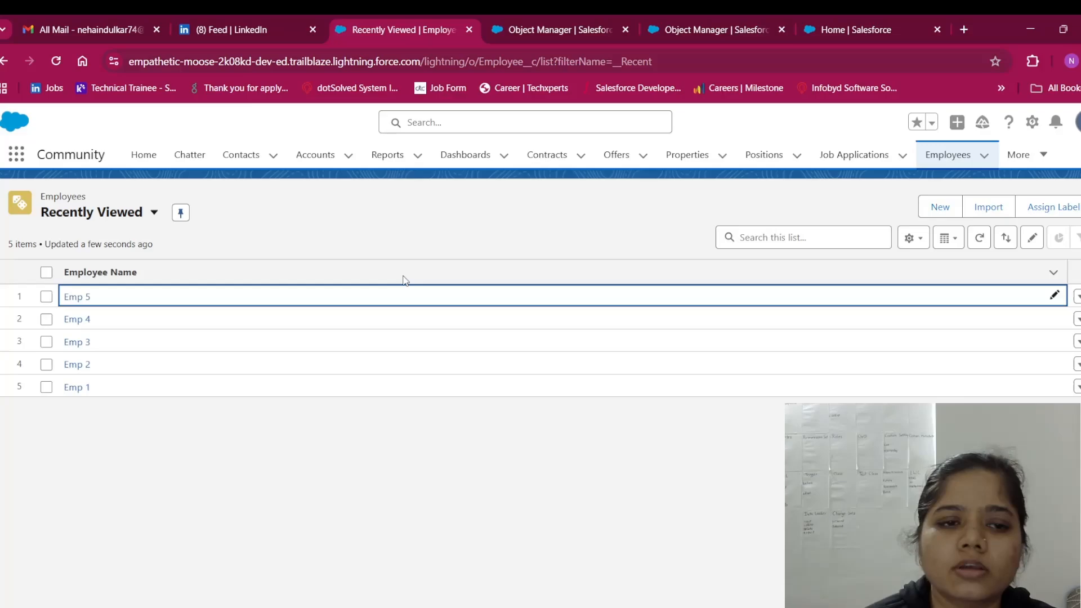
pyautogui.click(75, 321)
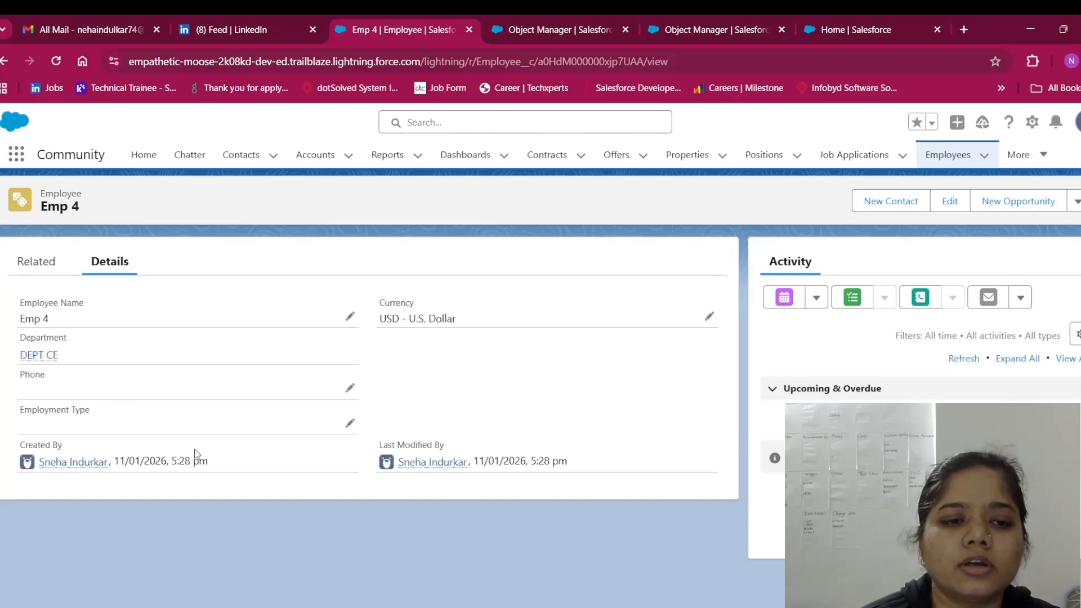
pyautogui.click(349, 424)
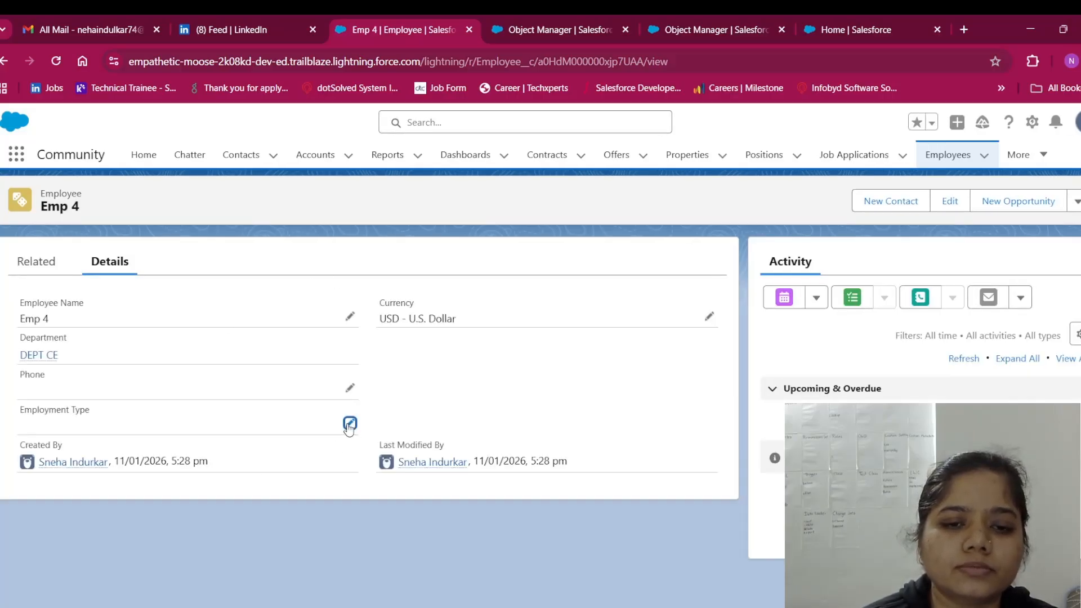
pyautogui.click(237, 495)
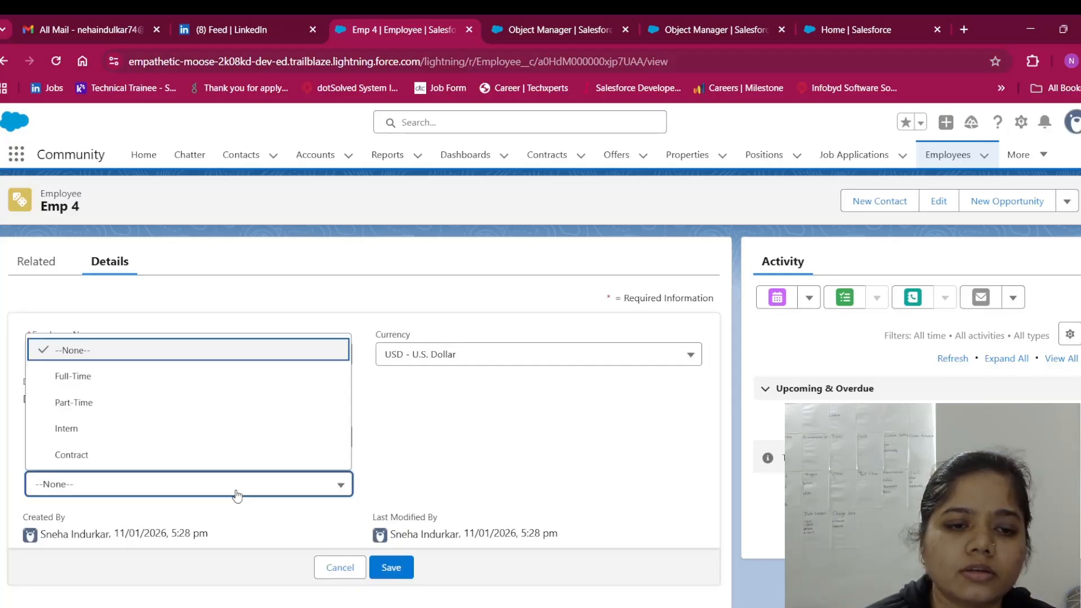
pyautogui.click(260, 349)
pyautogui.click(389, 569)
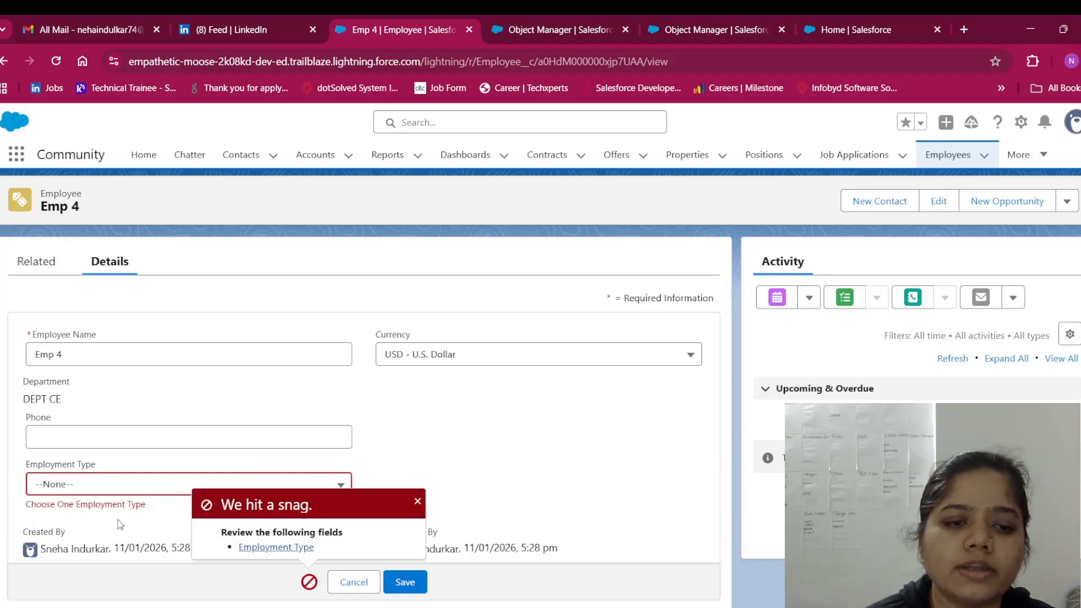
pyautogui.click(417, 501)
# Set Emp 4's Employment Type to Part-Time and save.
pyautogui.click(328, 485)
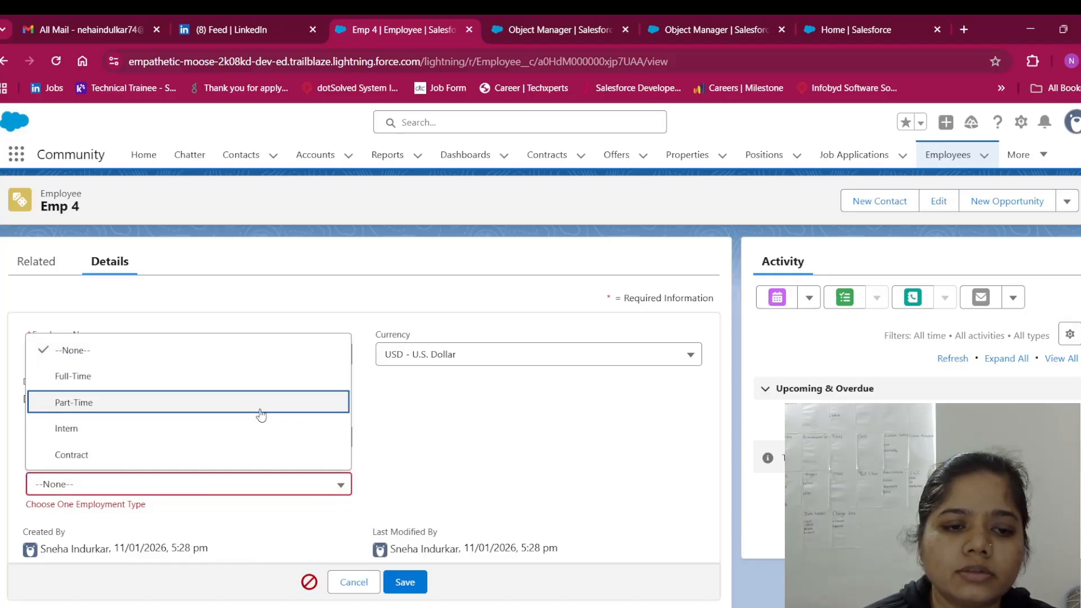
pyautogui.click(261, 415)
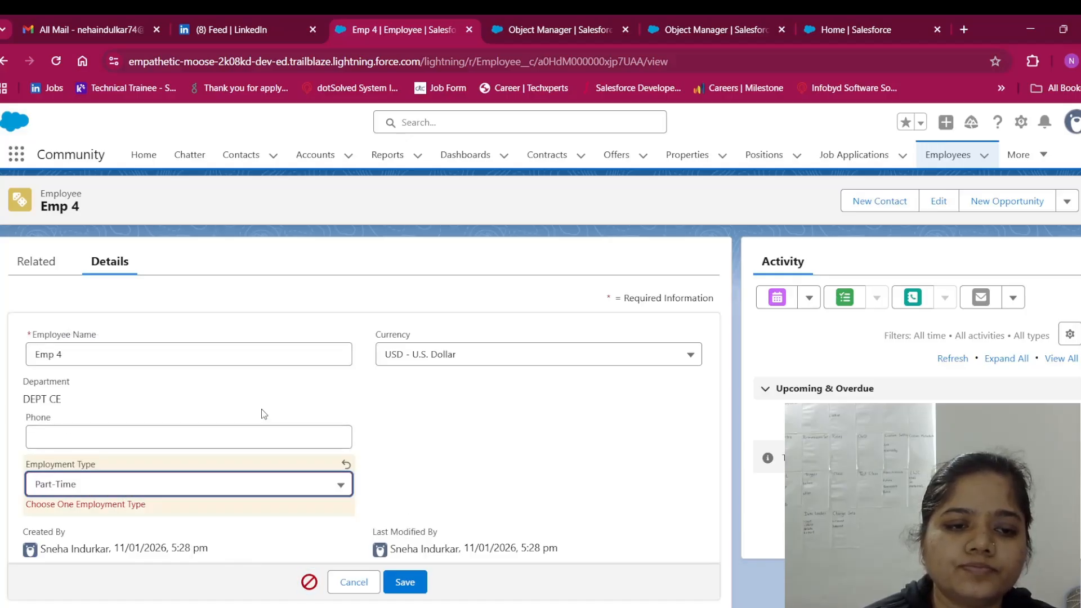
pyautogui.click(405, 582)
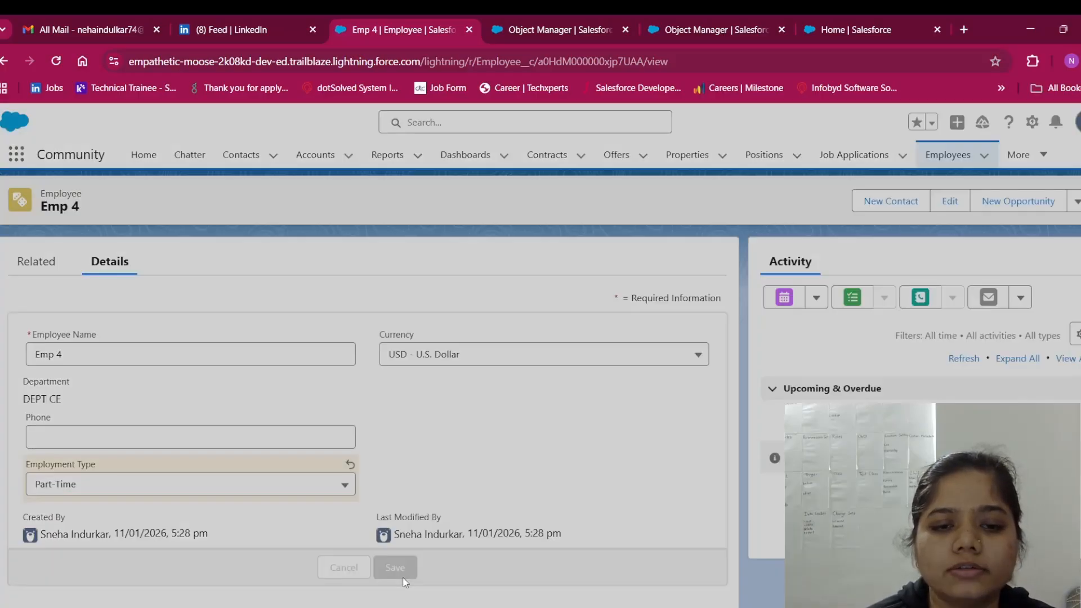